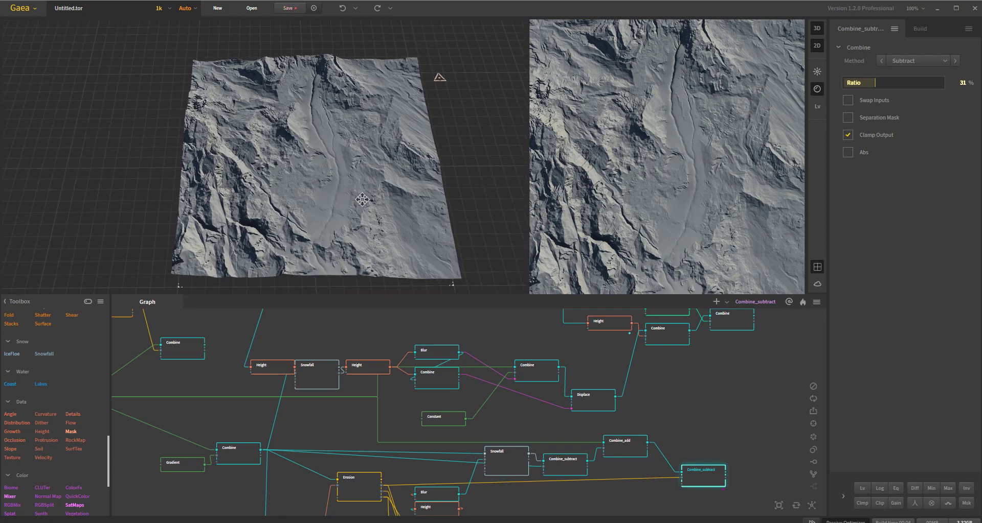
# - Compare the final Combine_subtract terrain with the Combine node at the end of the upper branch, examining the carved channel from different angles
pyautogui.moveTo(364, 205); pyautogui.dragTo(333, 196)
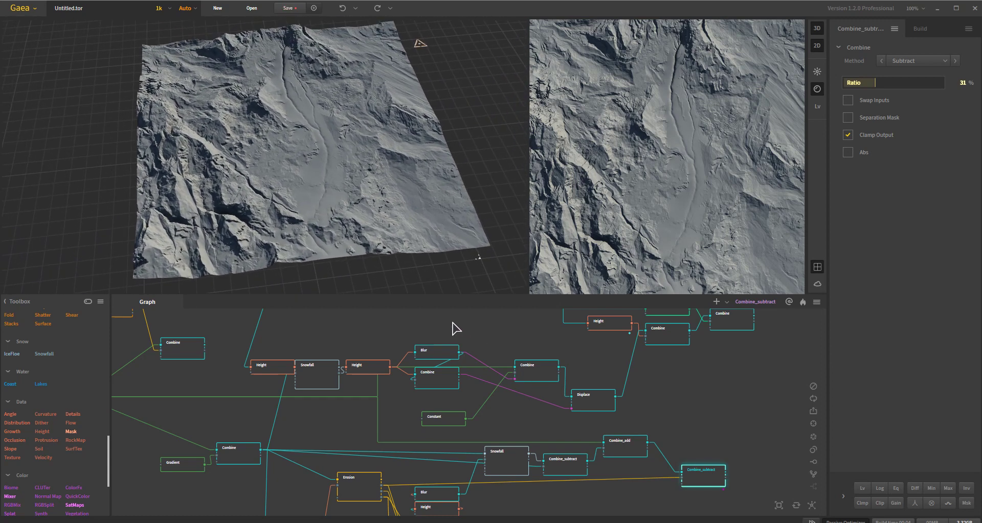
pyautogui.moveTo(453, 327); pyautogui.dragTo(491, 427, button='middle')
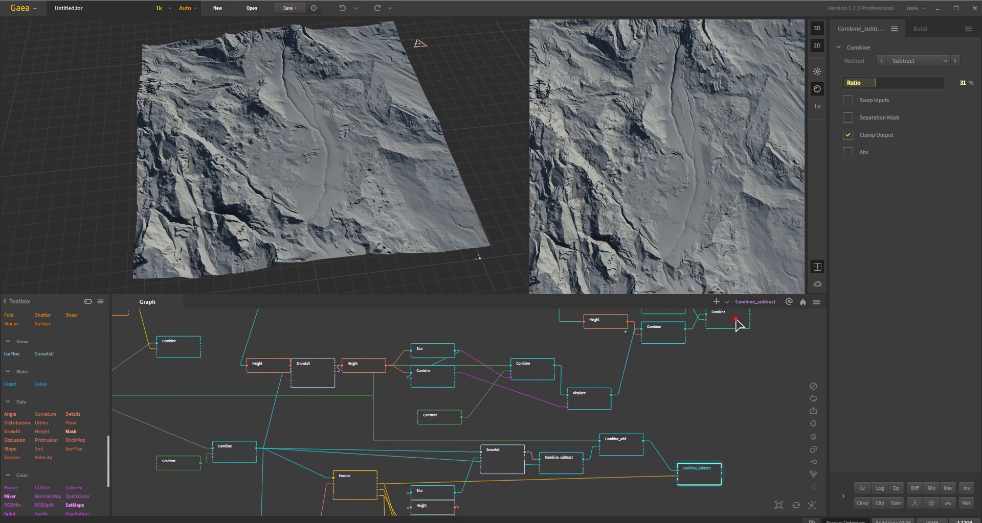
pyautogui.click(736, 325)
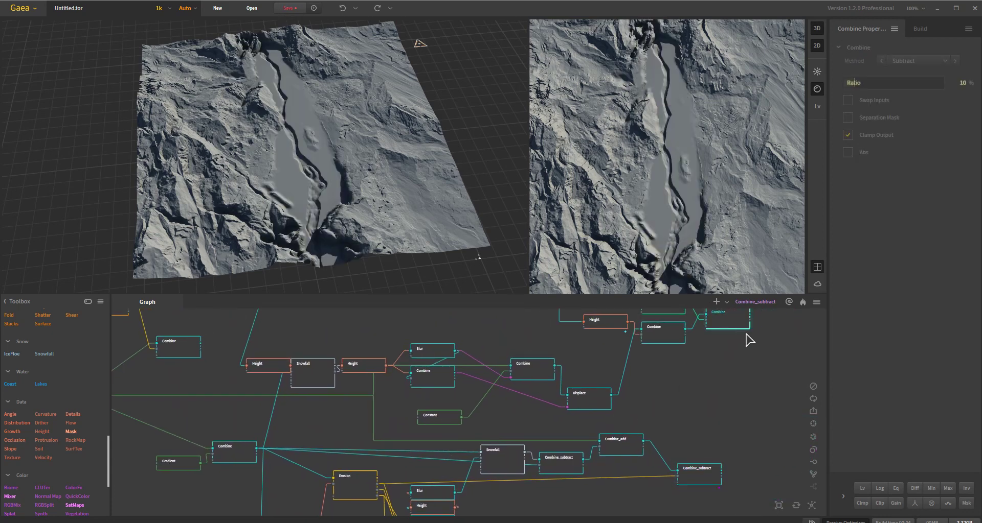
pyautogui.click(702, 481)
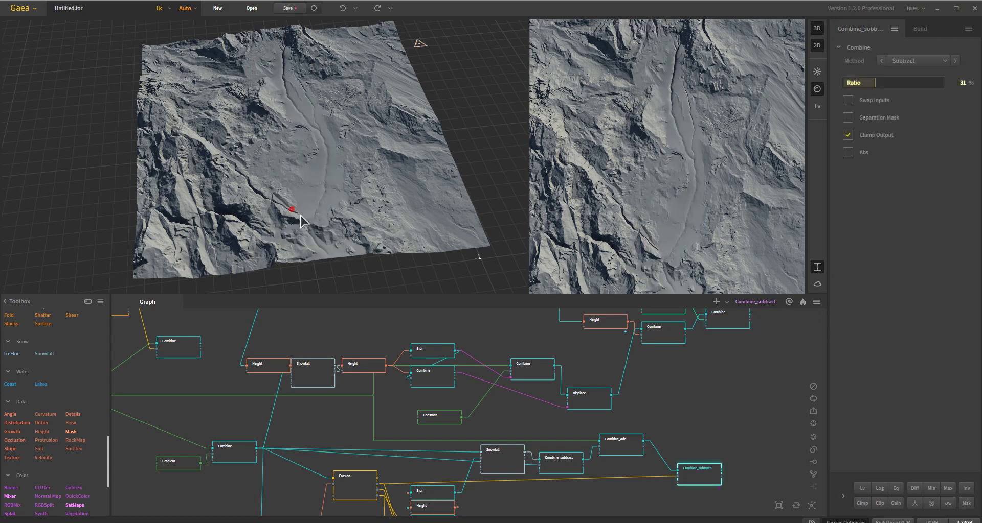
pyautogui.moveTo(301, 216); pyautogui.dragTo(275, 210)
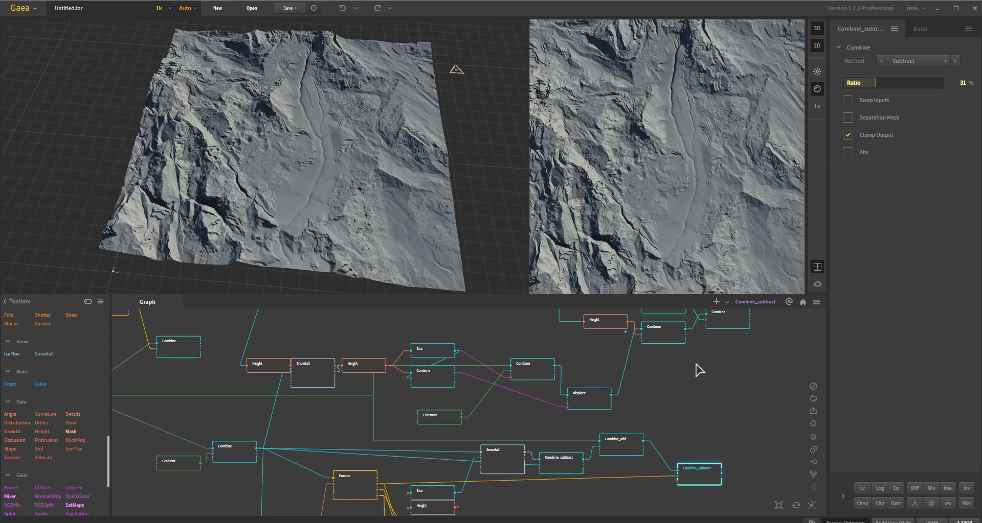
pyautogui.moveTo(274, 231); pyautogui.dragTo(305, 288)
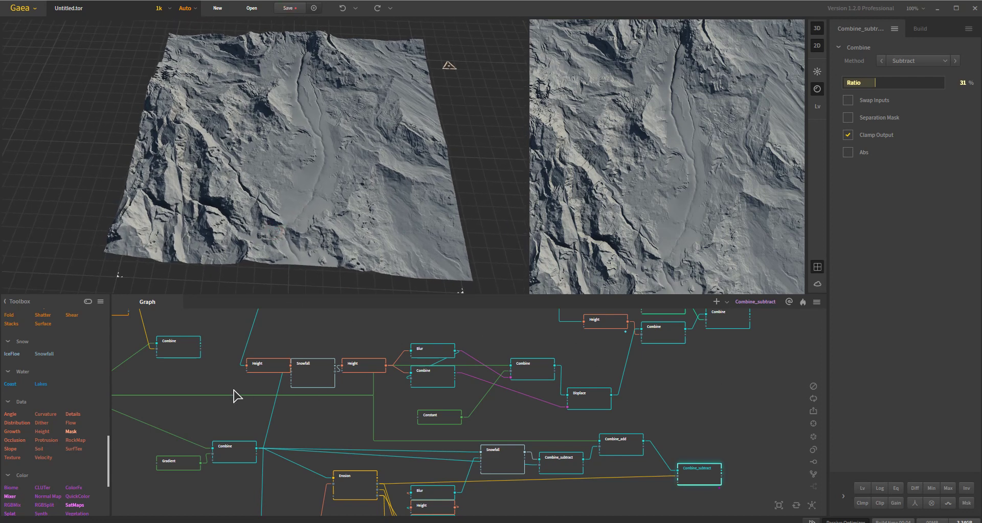
# - Examine the source terrains at the start of the graph: the Fault node and the Worselands node
pyautogui.moveTo(379, 441); pyautogui.dragTo(588, 514)
pyautogui.moveTo(231, 394); pyautogui.dragTo(262, 387, button='middle')
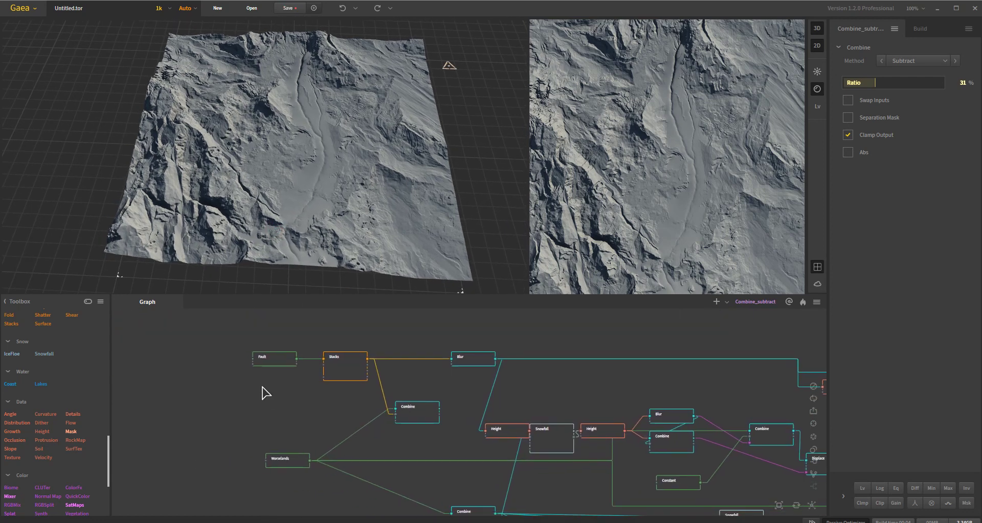
pyautogui.click(265, 367)
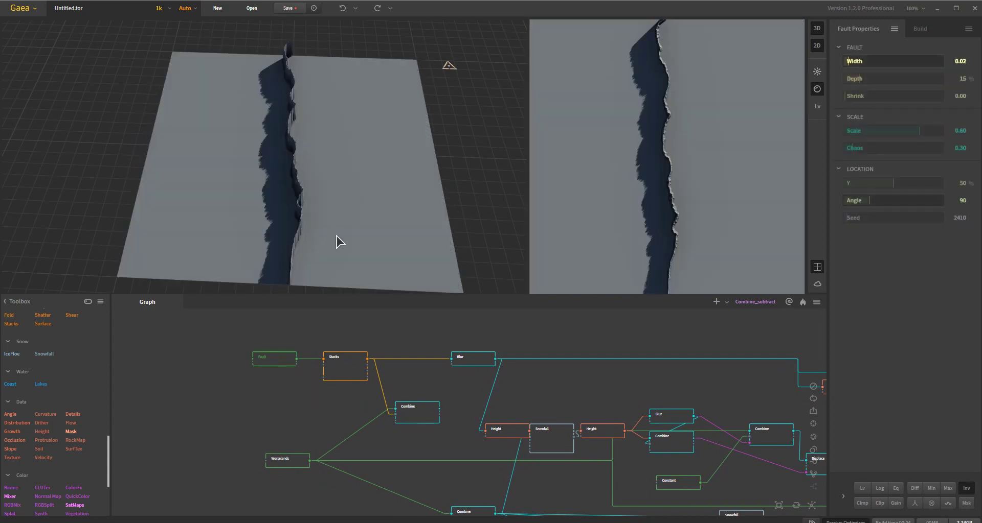
pyautogui.moveTo(249, 176); pyautogui.dragTo(278, 344)
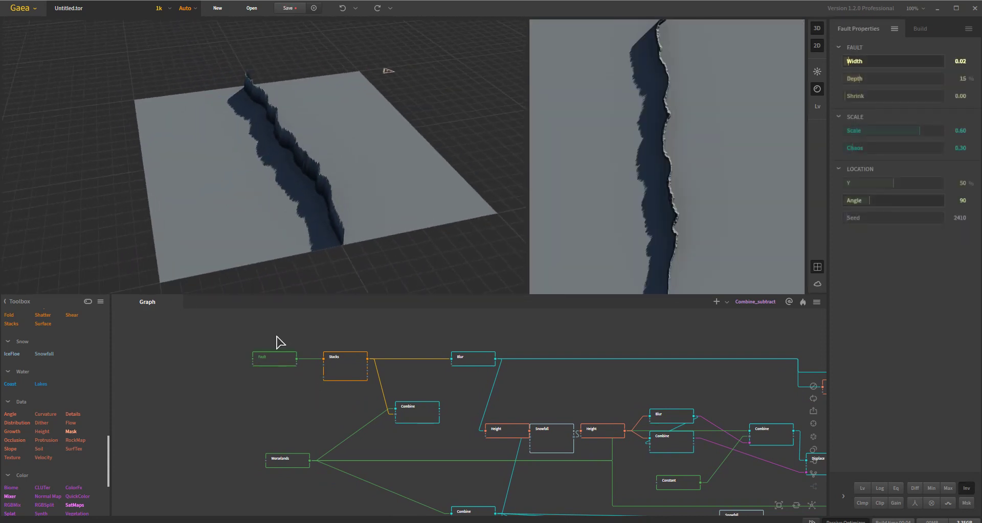
pyautogui.click(291, 459)
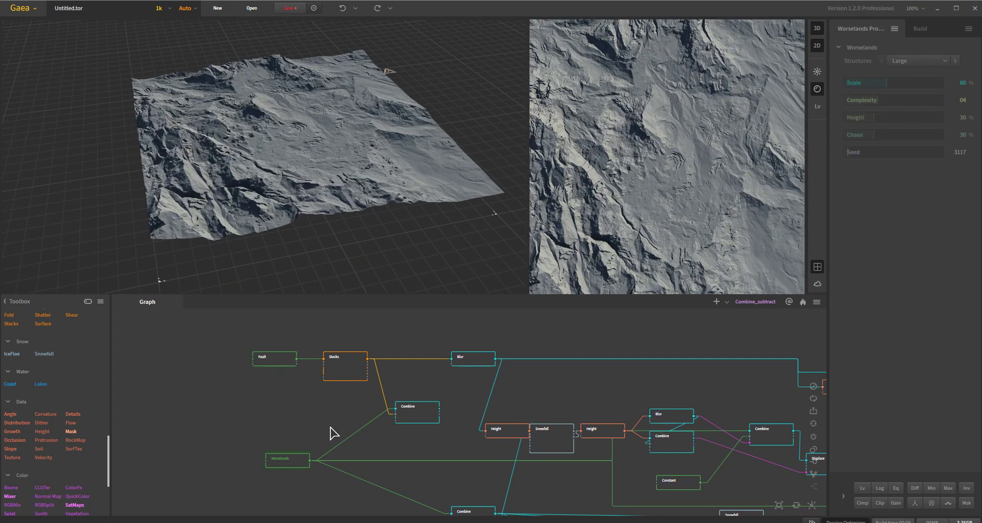
# - Preview the plain Fault subtracted from Worselands in the Combine node, and restore the Stacks connection to it
pyautogui.moveTo(297, 359); pyautogui.dragTo(402, 422)
pyautogui.click(412, 416)
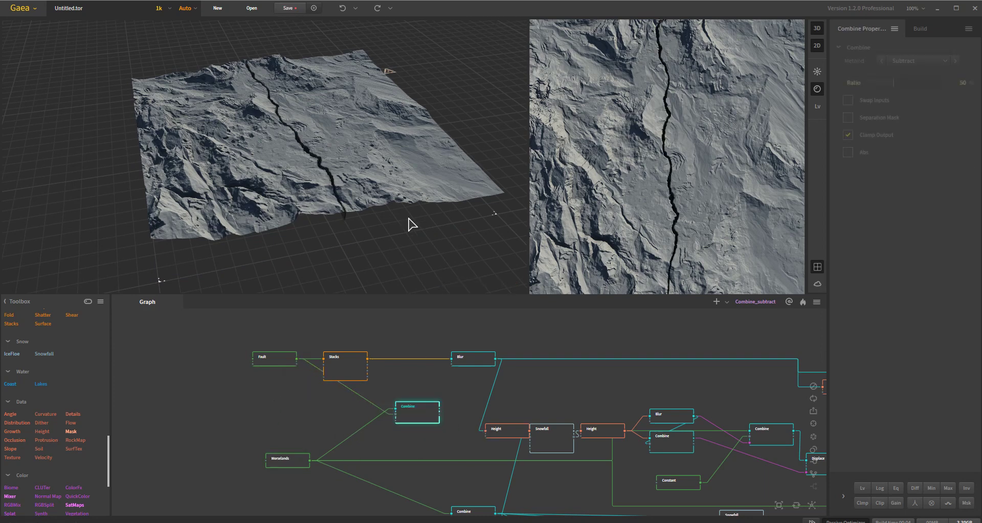
pyautogui.moveTo(363, 204); pyautogui.dragTo(358, 156)
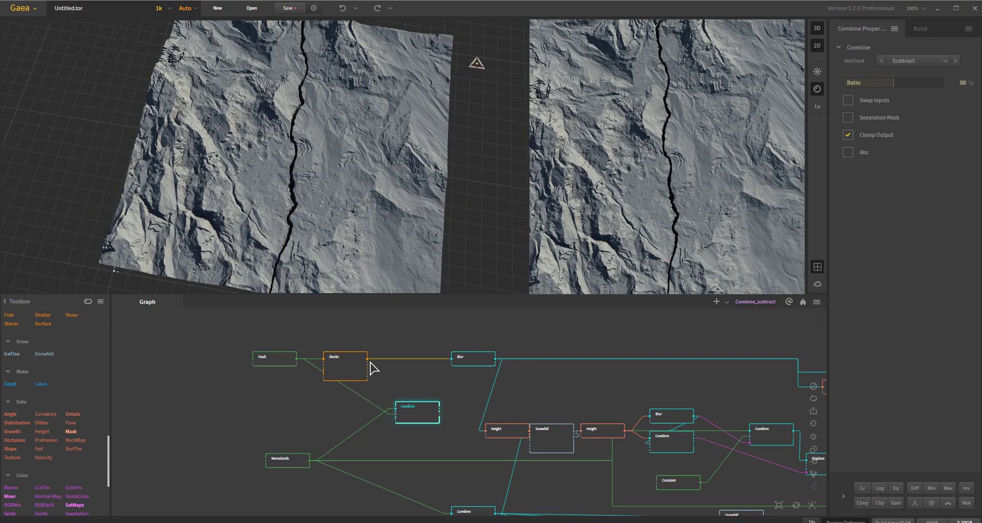
pyautogui.moveTo(367, 360); pyautogui.dragTo(397, 415)
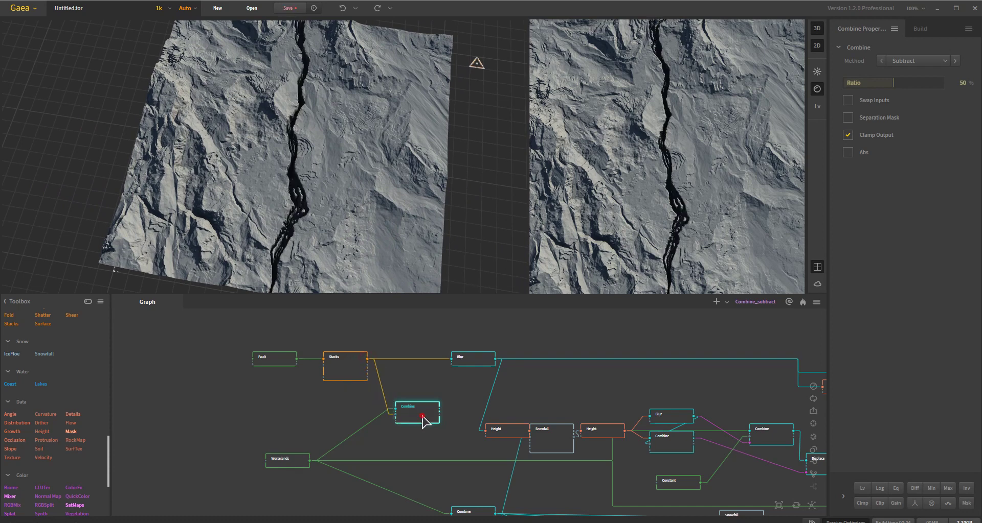
# - Examine the Stacks node's shape and its subtraction from Worselands in the Combine node
pyautogui.click(358, 378)
pyautogui.moveTo(333, 217); pyautogui.dragTo(275, 263)
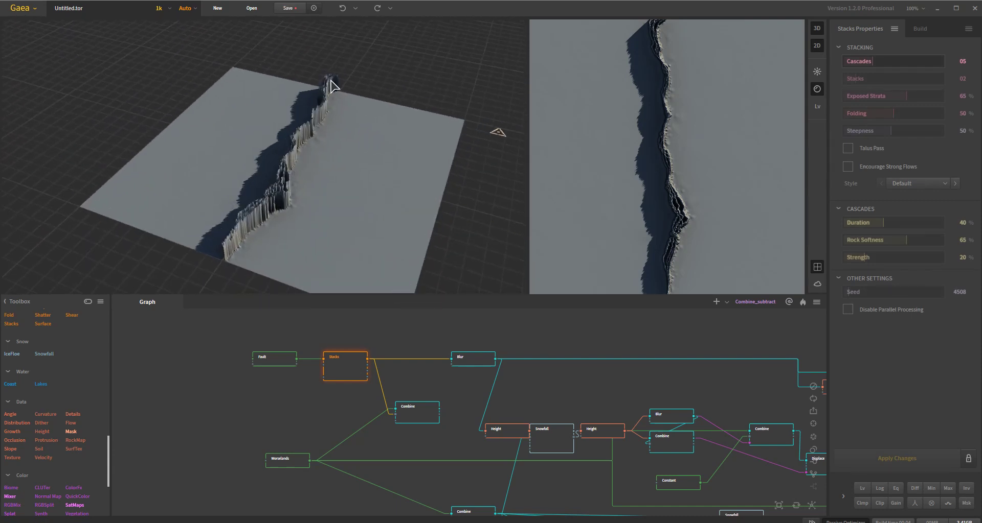
pyautogui.moveTo(257, 206); pyautogui.dragTo(312, 261)
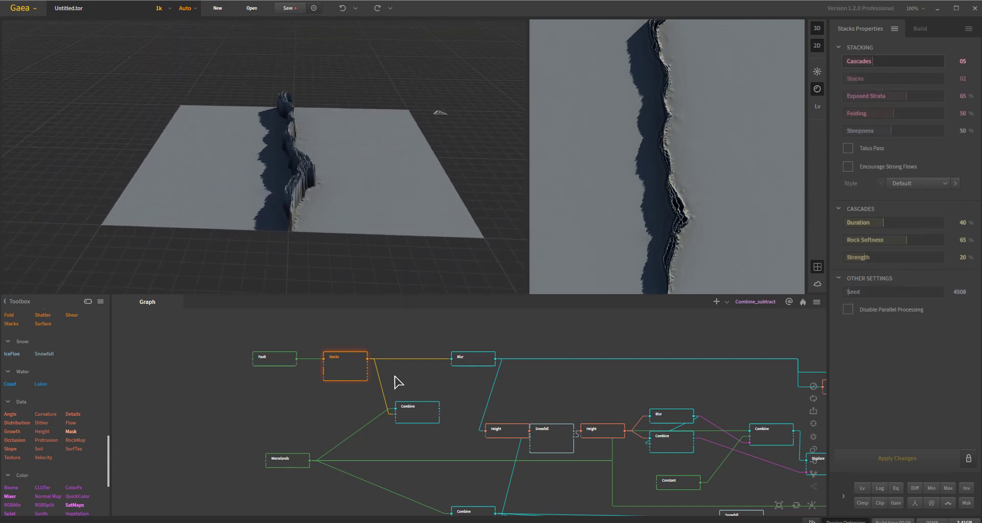
pyautogui.click(417, 412)
pyautogui.moveTo(335, 225); pyautogui.dragTo(337, 130)
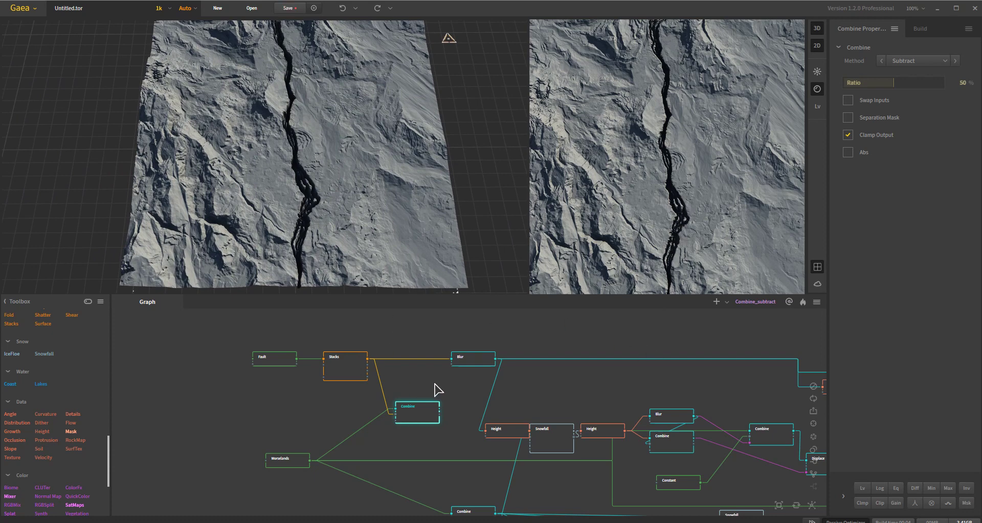
# - Examine the effect of the Blur node that follows Stacks on the fault
pyautogui.moveTo(449, 393); pyautogui.dragTo(385, 396, button='middle')
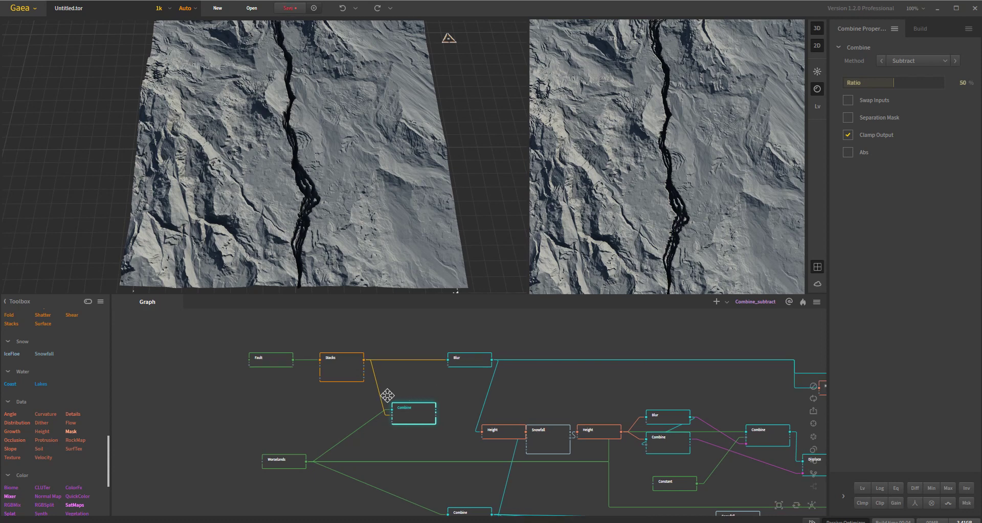
pyautogui.click(390, 364)
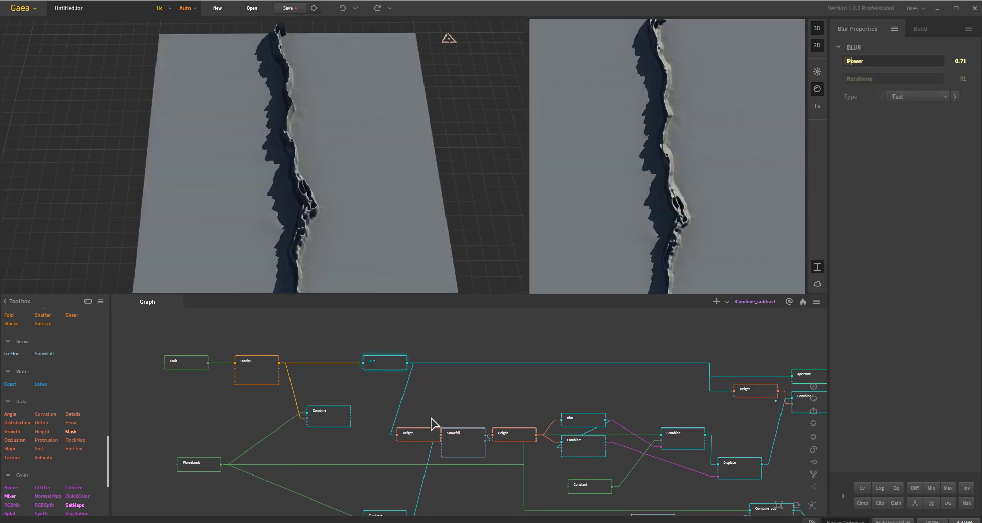
pyautogui.click(423, 435)
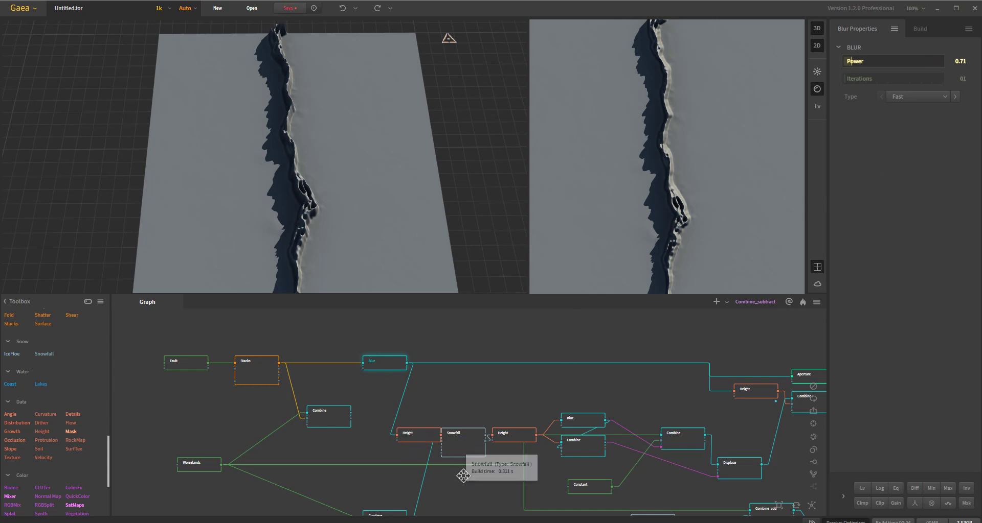
# - Review the Worselands and Gradient nodes and the tilted terrain produced by the Combine node that adds them
pyautogui.moveTo(463, 448); pyautogui.dragTo(552, 402, button='middle')
pyautogui.click(285, 395)
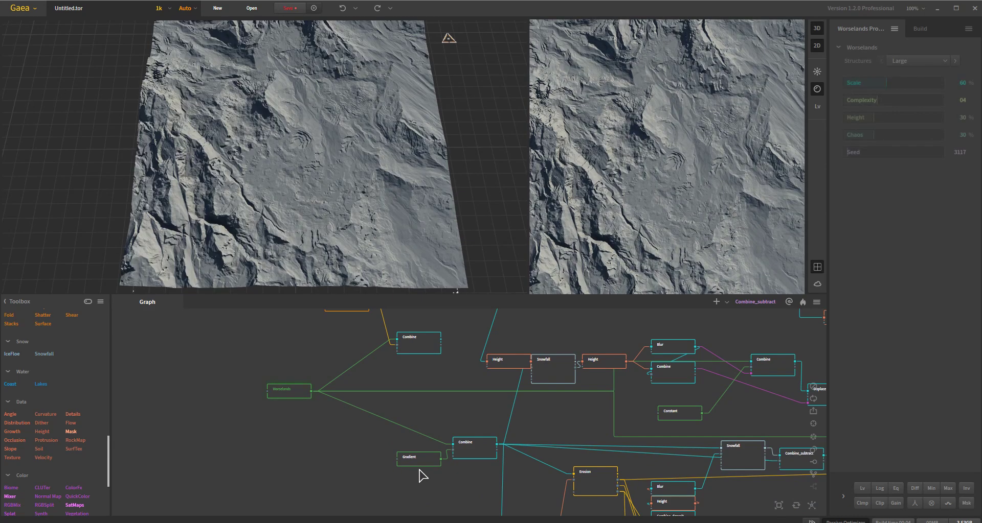
pyautogui.click(409, 458)
pyautogui.click(479, 453)
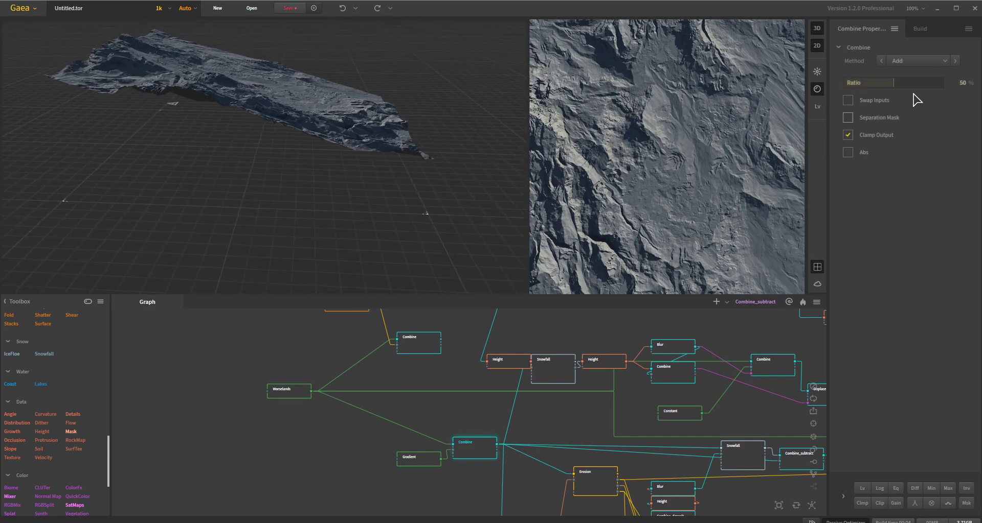
pyautogui.moveTo(387, 194); pyautogui.dragTo(333, 182)
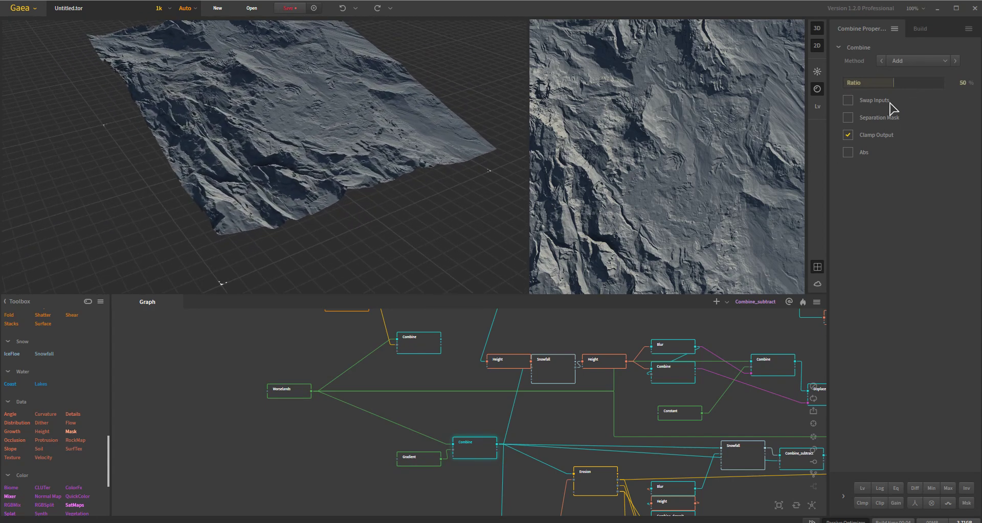
pyautogui.moveTo(302, 215)
pyautogui.mouseDown()
pyautogui.moveTo(350, 236)
pyautogui.moveTo(390, 193)
pyautogui.moveTo(281, 189)
pyautogui.moveTo(300, 228)
pyautogui.mouseUp()
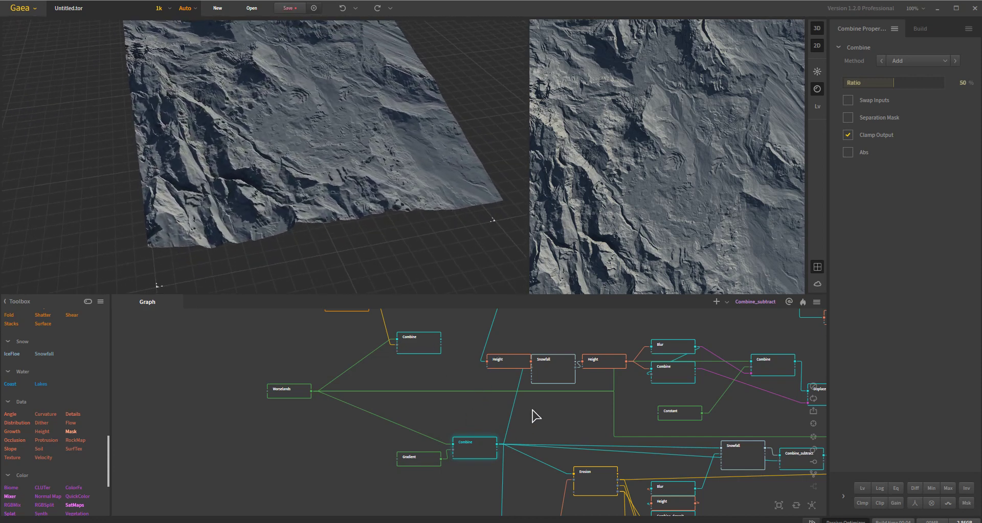
# - Move the Height mask node away from the Snowfall node it feeds, tracing the mask's input back to the Blur node
pyautogui.moveTo(562, 404); pyautogui.dragTo(560, 428, button='middle')
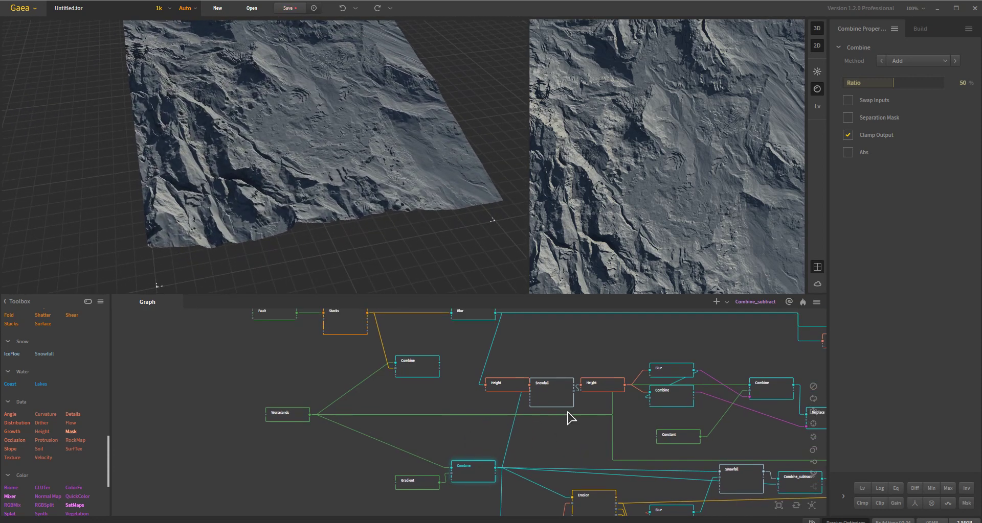
pyautogui.click(559, 395)
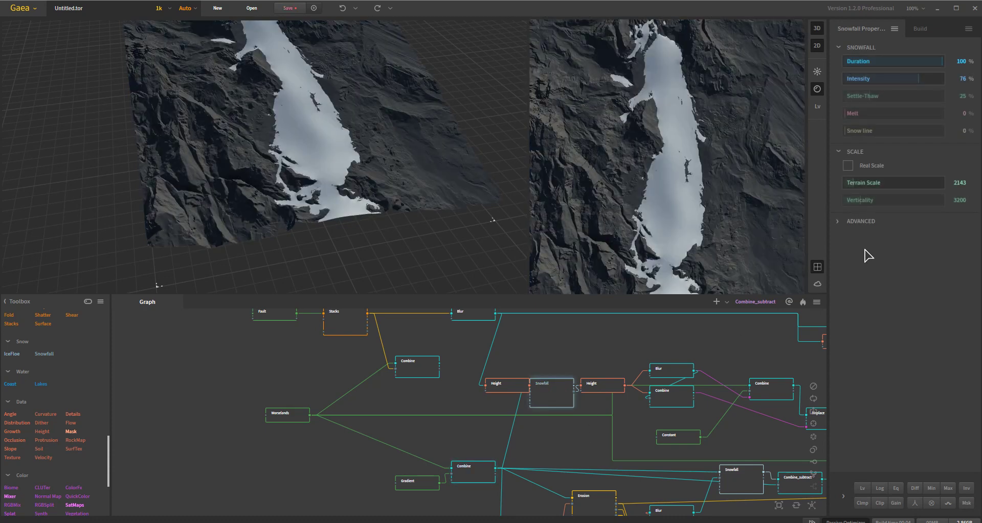
pyautogui.scroll(2, 519, 423)
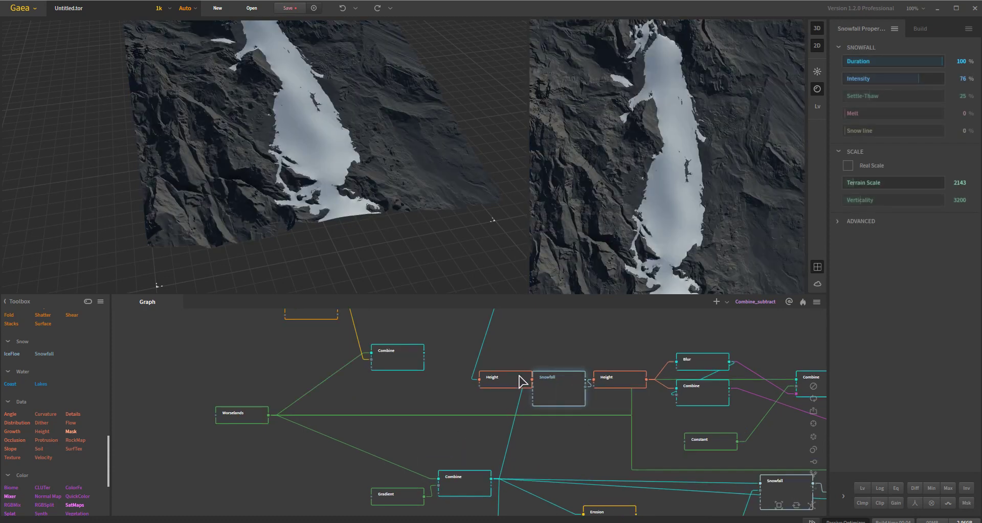
pyautogui.click(479, 385)
pyautogui.moveTo(479, 385); pyautogui.dragTo(451, 386)
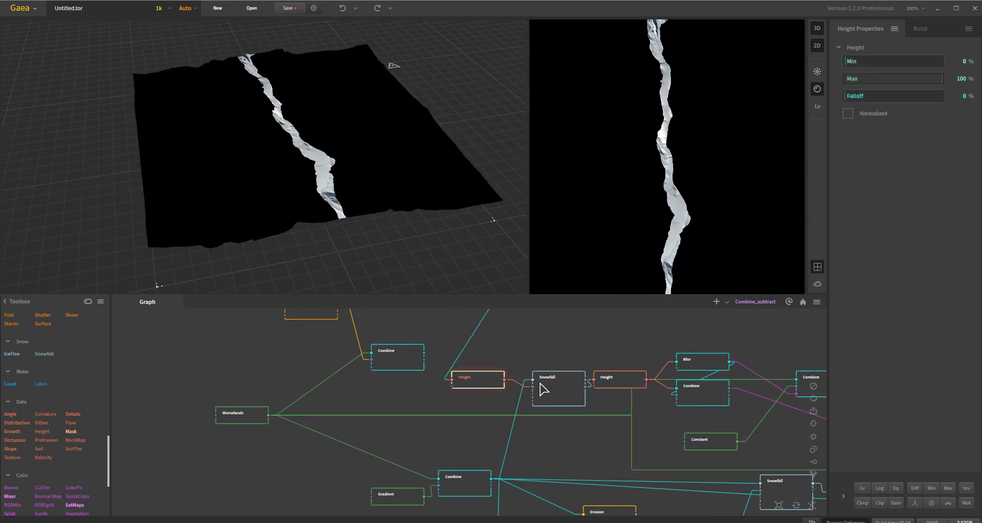
pyautogui.moveTo(535, 329); pyautogui.dragTo(561, 452, button='middle')
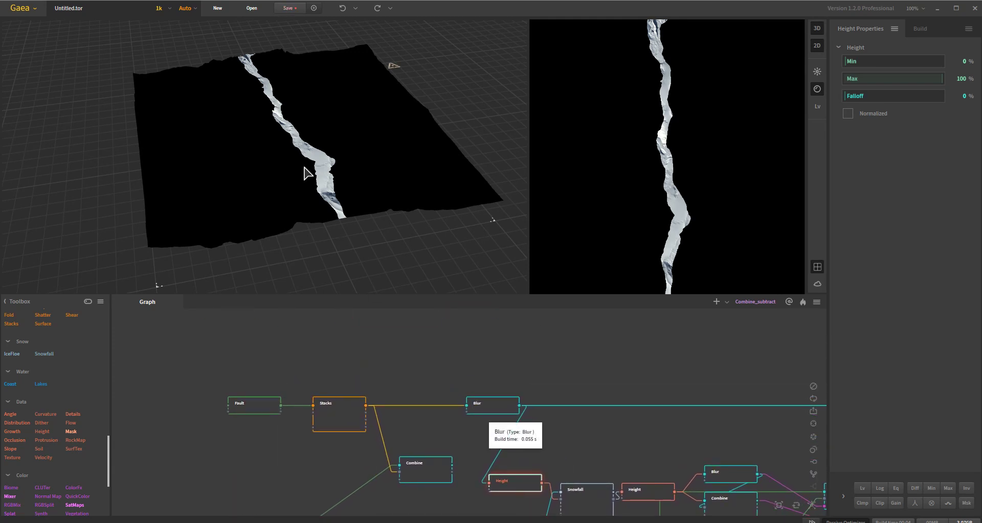
pyautogui.moveTo(562, 448); pyautogui.dragTo(548, 378, button='middle')
# - Examine the Snowfall result close up and from several angles, focusing on the snow filling the valley
pyautogui.click(535, 394)
pyautogui.moveTo(352, 153); pyautogui.dragTo(291, 159)
pyautogui.scroll(-4, 292, 160)
pyautogui.scroll(3, 294, 164)
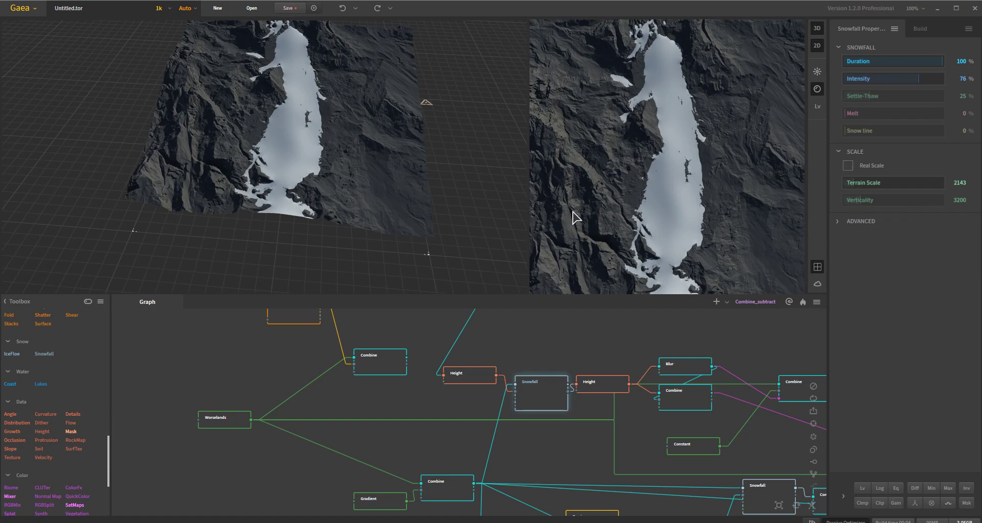
pyautogui.moveTo(298, 166); pyautogui.dragTo(361, 208)
pyautogui.scroll(3, 312, 111)
pyautogui.moveTo(393, 118); pyautogui.dragTo(356, 91)
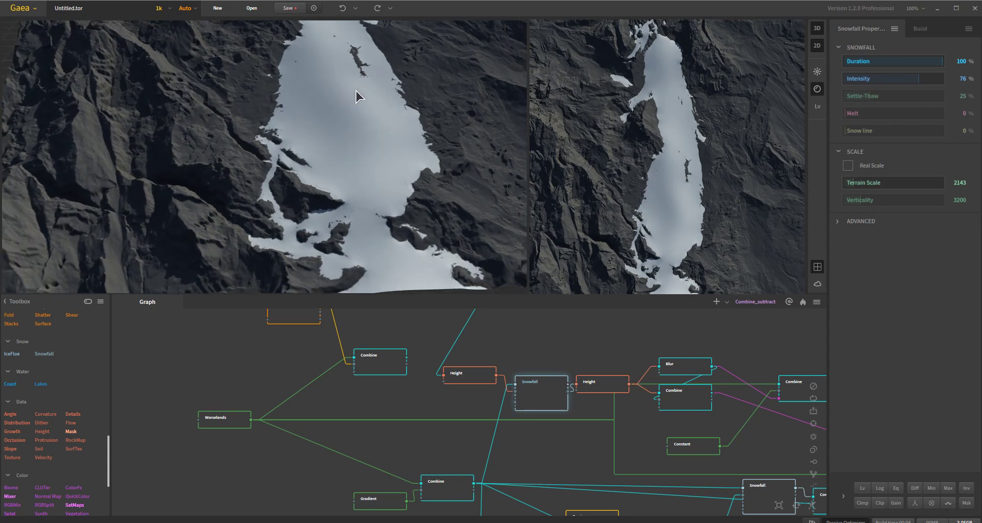
pyautogui.scroll(-5, 366, 115)
pyautogui.scroll(3, 340, 122)
# - Shift the Snowfall node slightly upward in the graph and compare its result with the Combine terrain feeding it
pyautogui.moveTo(548, 392)
pyautogui.mouseDown()
pyautogui.moveTo(387, 330)
pyautogui.moveTo(526, 406)
pyautogui.moveTo(543, 384)
pyautogui.mouseUp()
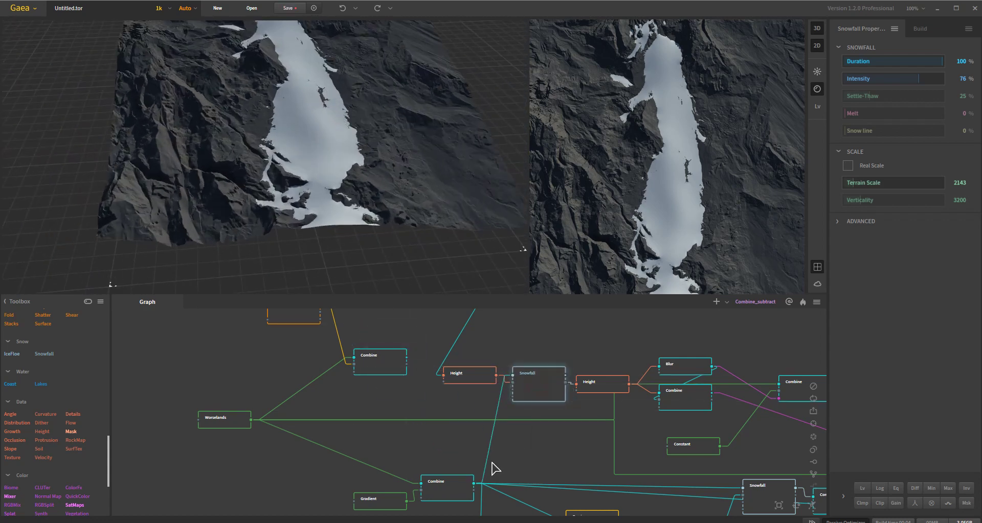
pyautogui.click(445, 491)
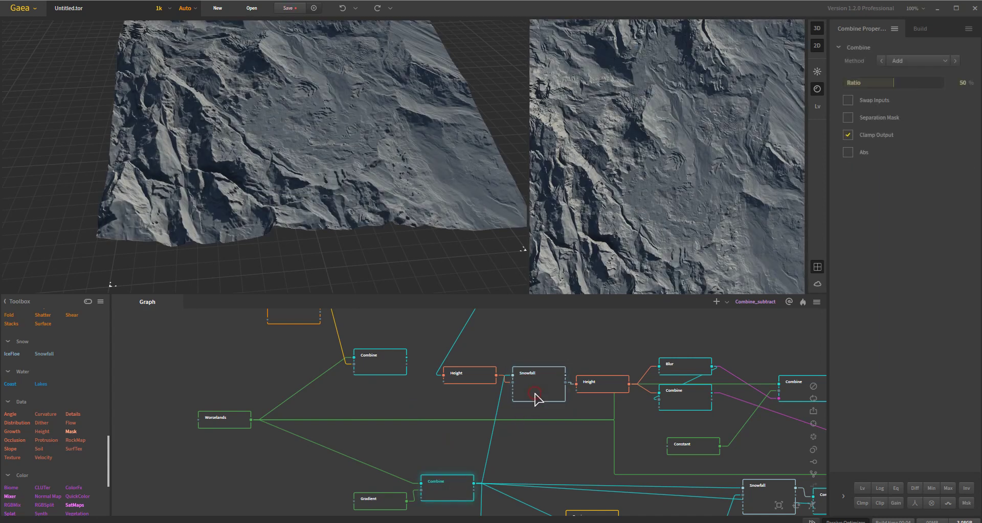
pyautogui.click(538, 400)
pyautogui.moveTo(307, 183); pyautogui.dragTo(407, 209)
# - Examine the mask produced by the Height node that follows Snowfall, viewing it from above
pyautogui.moveTo(629, 453); pyautogui.dragTo(486, 486, button='middle')
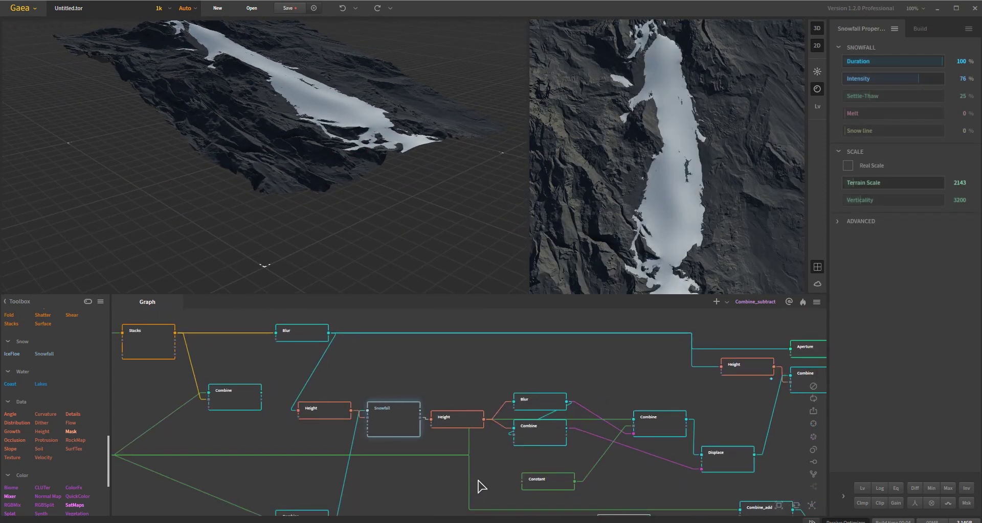
pyautogui.click(463, 426)
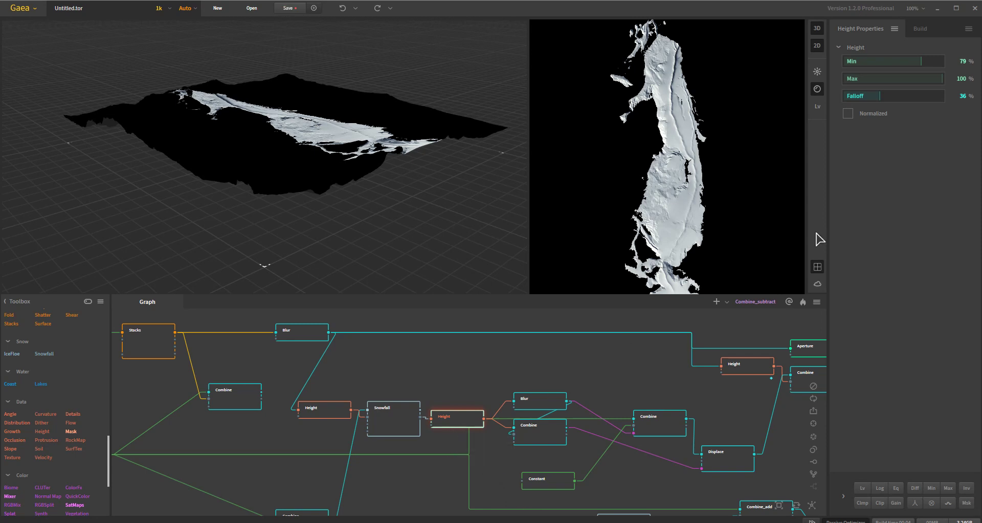
pyautogui.moveTo(286, 168); pyautogui.dragTo(278, 49)
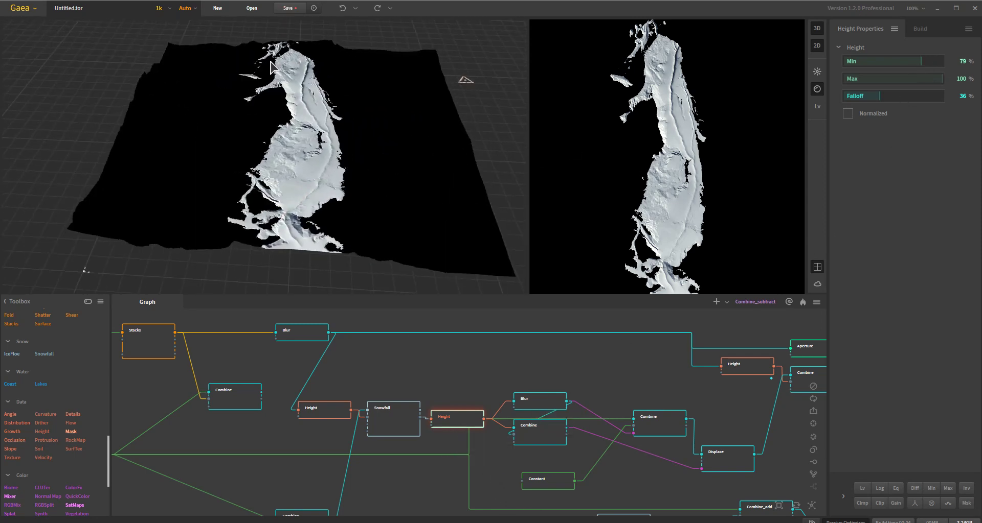
# - Compare the Blur node's softened mask with the result of the adjacent Combine node that uses the Add method
pyautogui.moveTo(589, 465); pyautogui.dragTo(451, 464, button='middle')
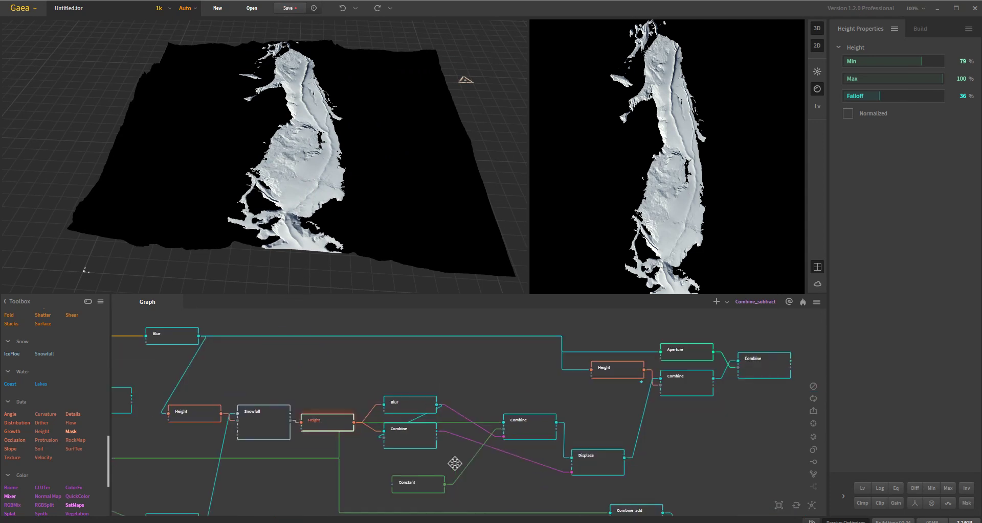
pyautogui.click(405, 398)
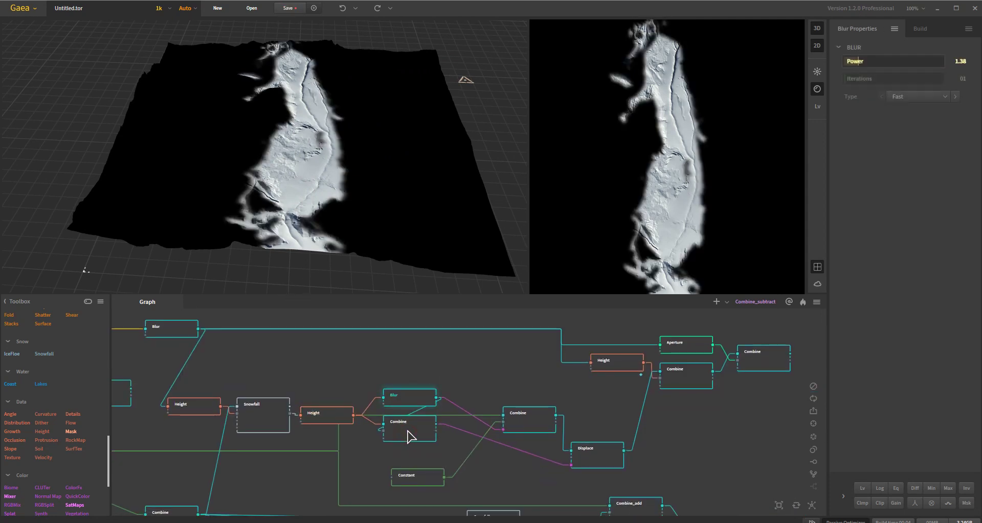
pyautogui.click(407, 431)
pyautogui.click(410, 401)
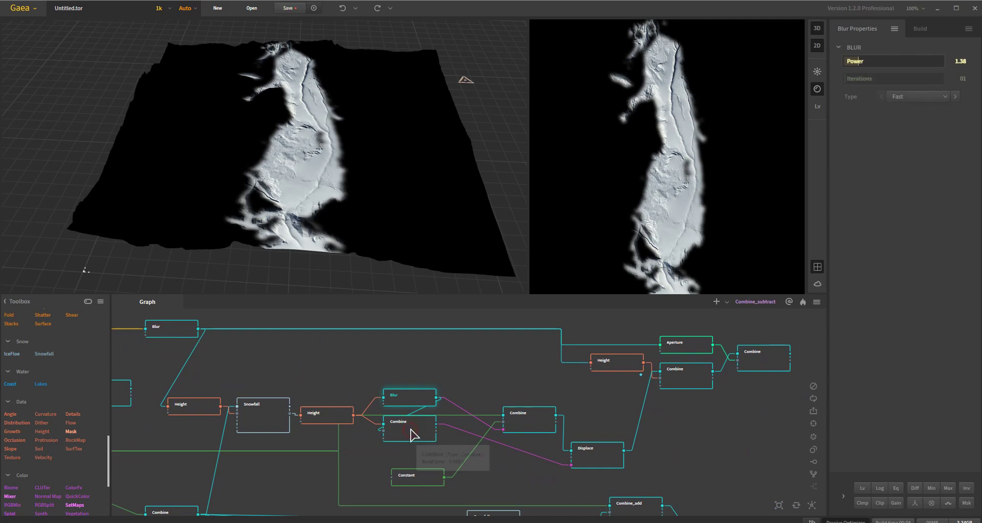
pyautogui.click(412, 431)
pyautogui.click(413, 402)
pyautogui.click(413, 430)
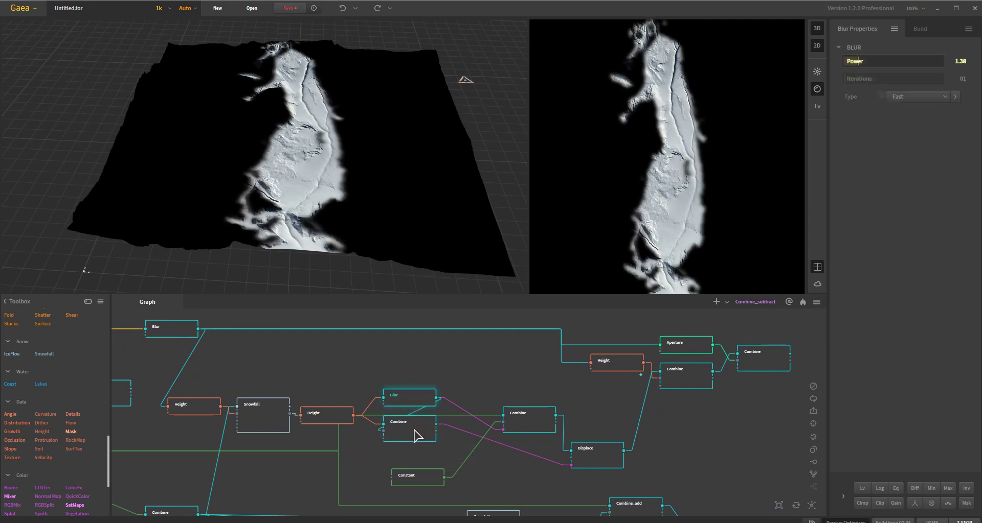
pyautogui.click(415, 434)
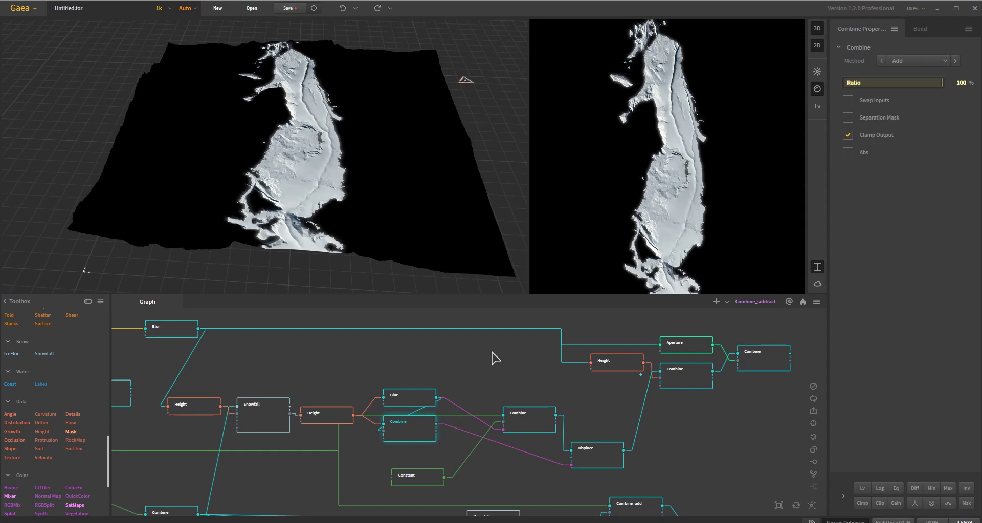
# - Inspect the Constant and Worselands nodes, and examine the Combine node that blends them into a flat-floored valley
pyautogui.moveTo(524, 484); pyautogui.dragTo(487, 470)
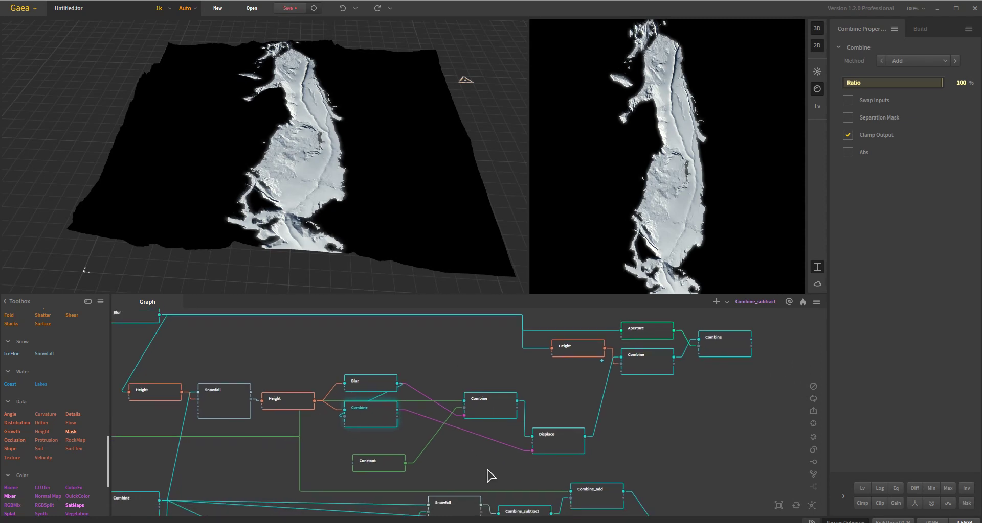
pyautogui.click(373, 467)
pyautogui.moveTo(306, 228); pyautogui.dragTo(387, 279)
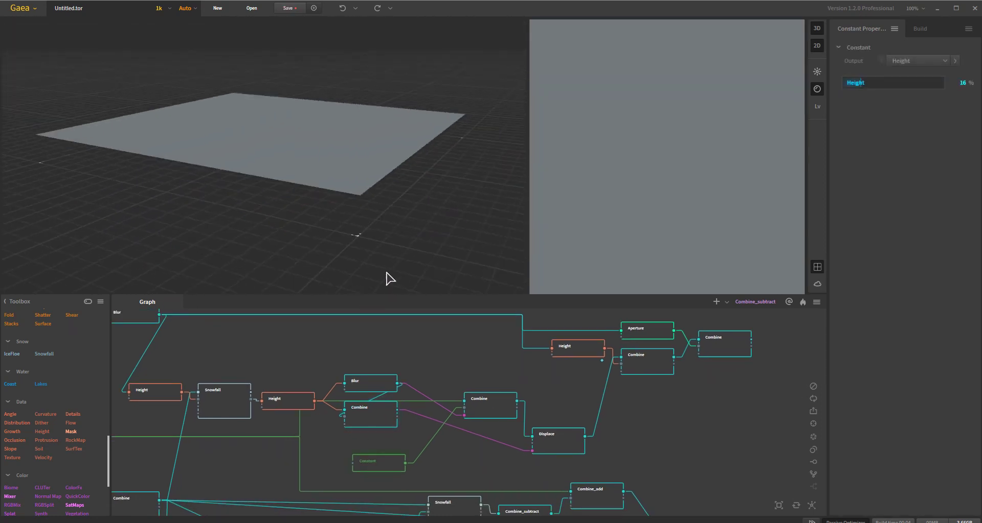
pyautogui.moveTo(516, 331); pyautogui.dragTo(783, 328)
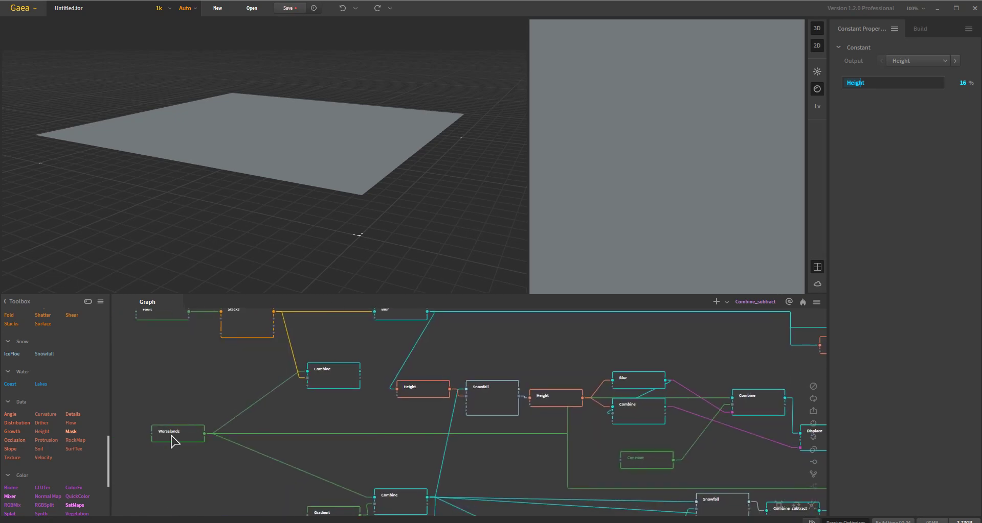
pyautogui.click(471, 462)
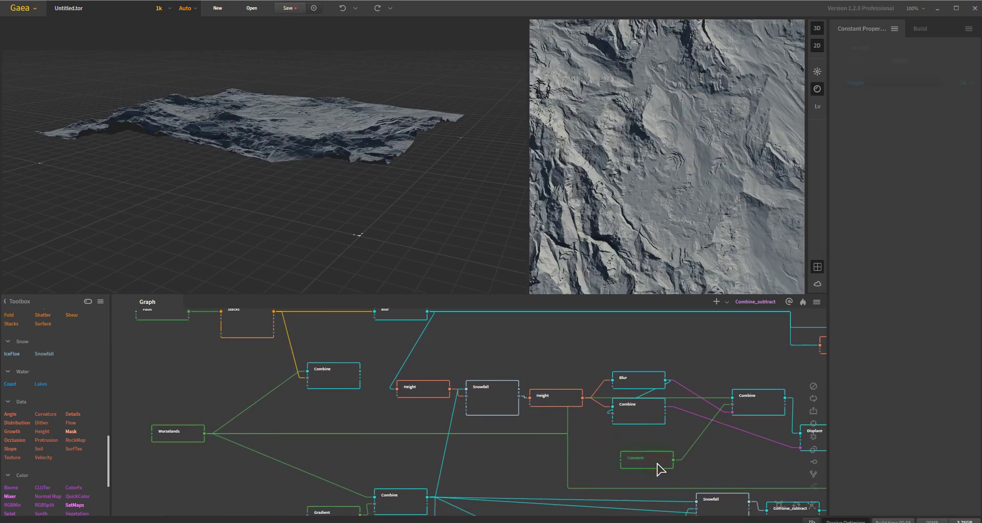
pyautogui.click(658, 467)
pyautogui.moveTo(730, 458); pyautogui.dragTo(628, 439, button='middle')
pyautogui.click(628, 407)
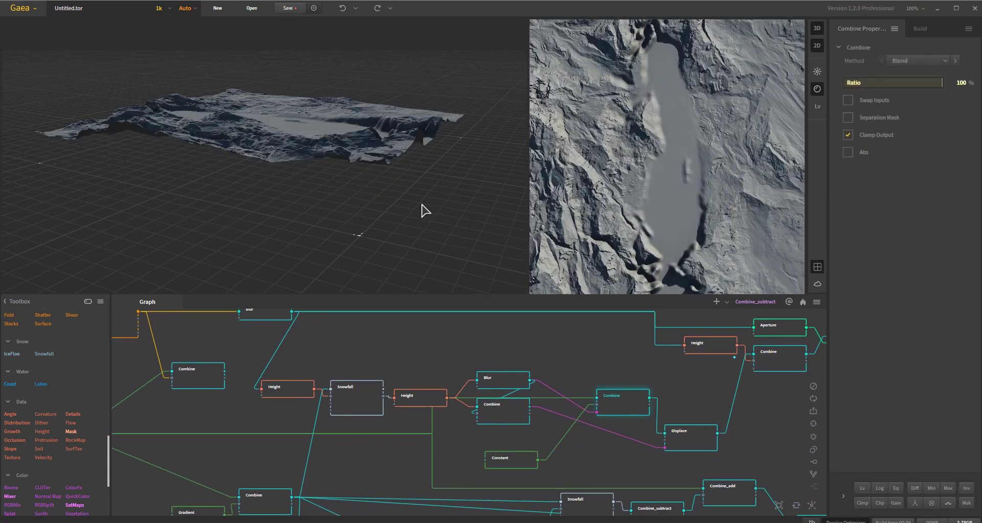
pyautogui.moveTo(309, 130); pyautogui.dragTo(317, 128)
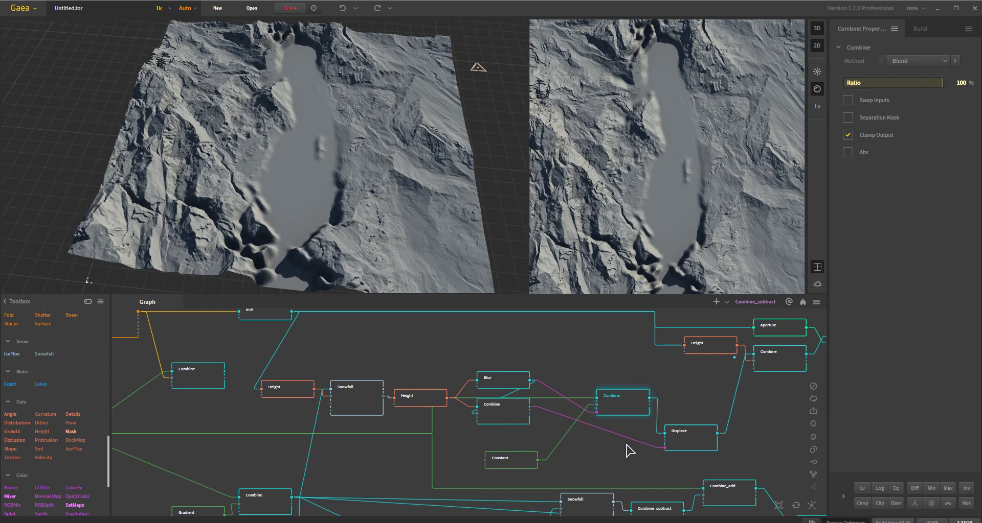
# - Examine the Displace node's effect on the valley edges, close up and from several angles
pyautogui.click(700, 450)
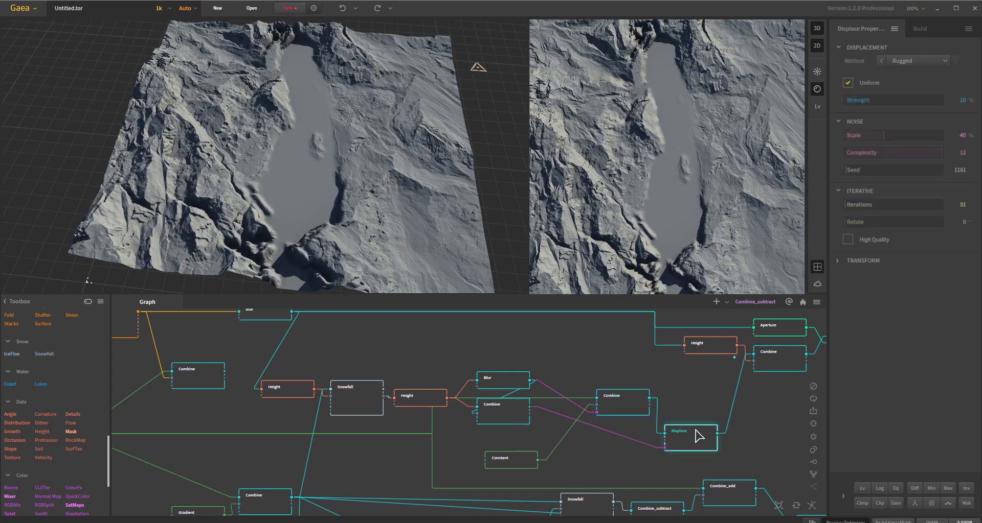
pyautogui.moveTo(349, 203)
pyautogui.mouseDown()
pyautogui.moveTo(346, 215)
pyautogui.moveTo(352, 203)
pyautogui.mouseUp()
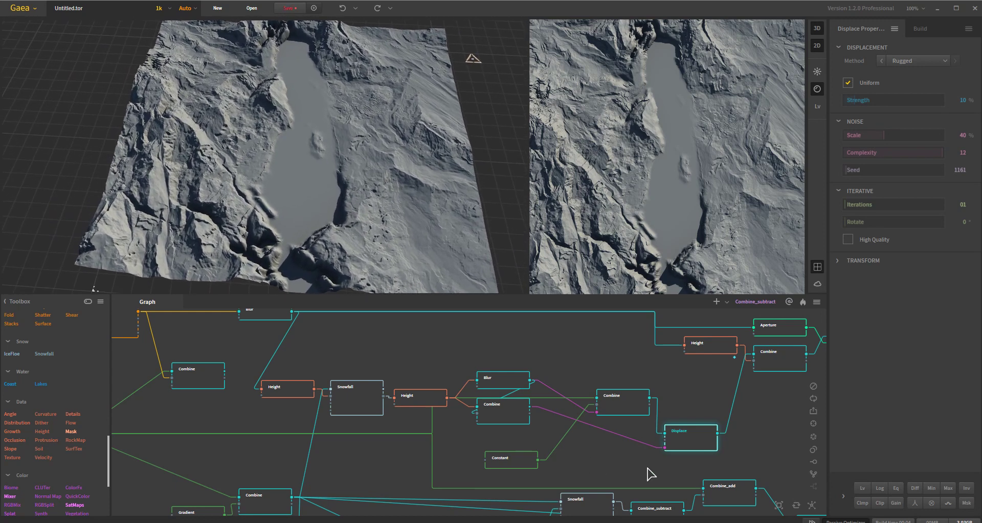
pyautogui.scroll(10, 412, 245)
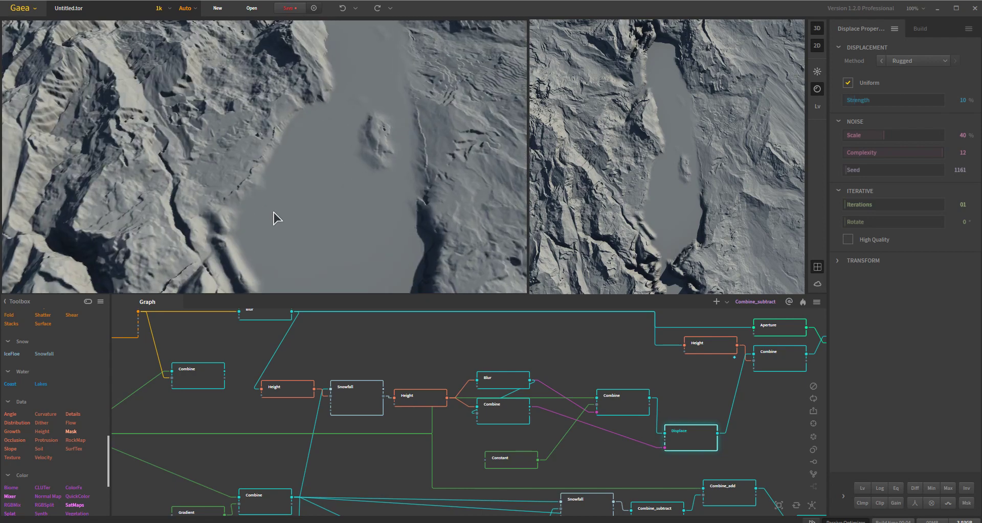
pyautogui.moveTo(127, 267); pyautogui.dragTo(444, 261)
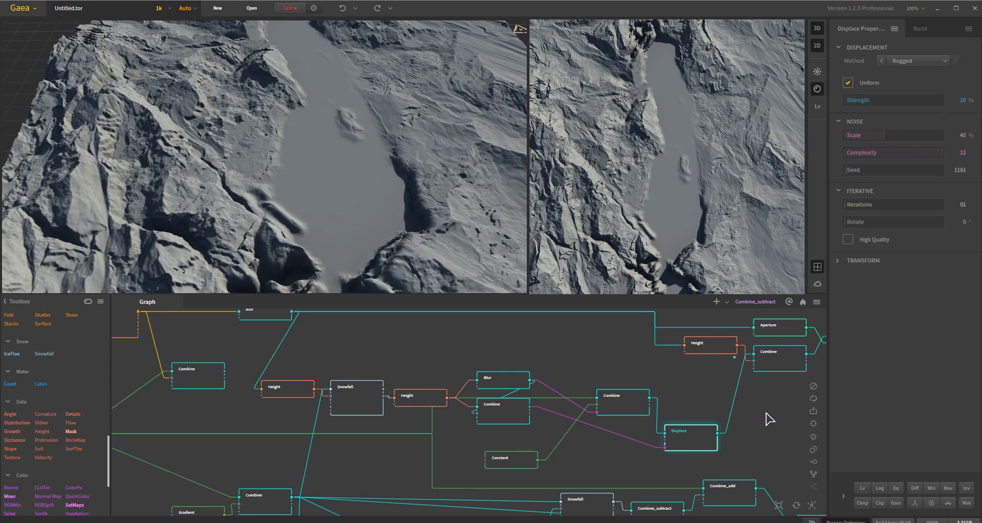
pyautogui.moveTo(767, 416); pyautogui.dragTo(668, 439, button='middle')
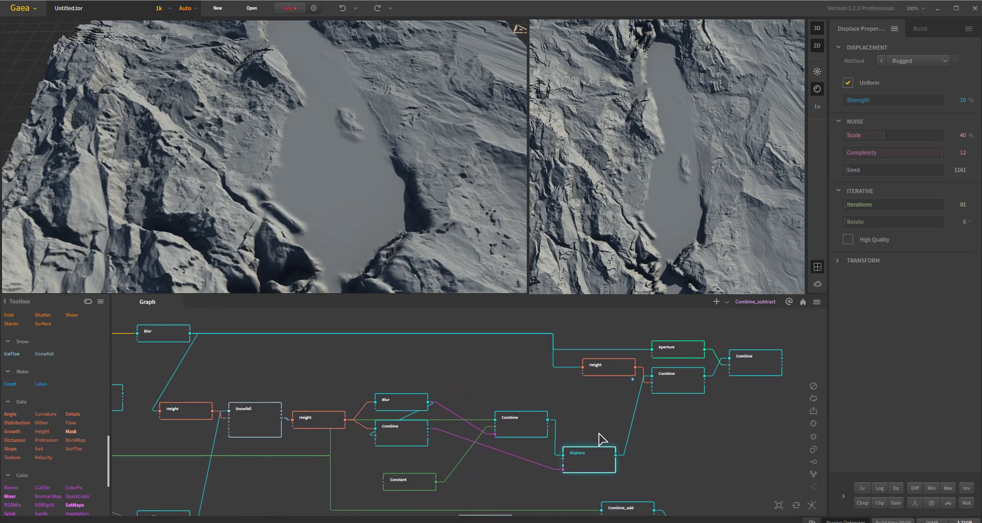
pyautogui.moveTo(422, 218); pyautogui.dragTo(398, 211)
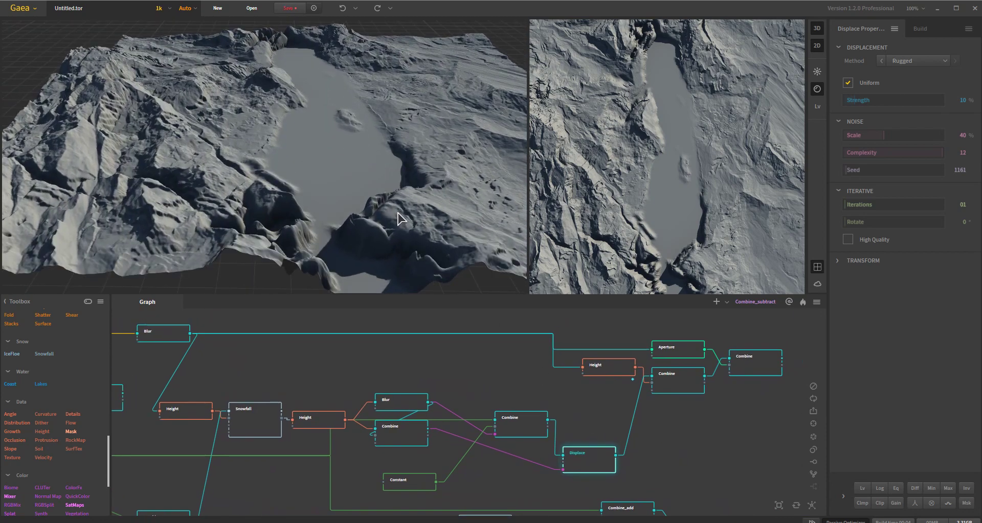
pyautogui.scroll(3, 349, 181)
pyautogui.scroll(-3, 292, 223)
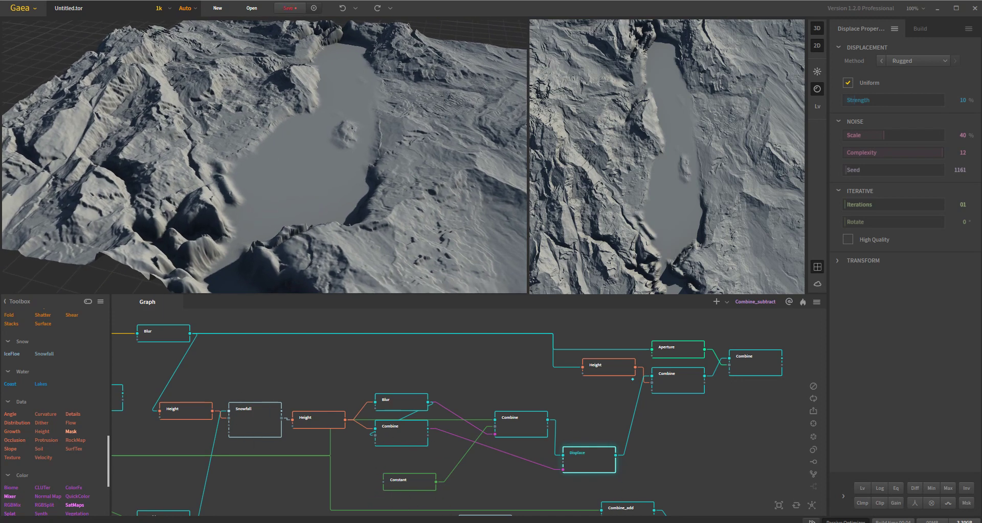
pyautogui.scroll(2, 302, 161)
pyautogui.scroll(-4, 307, 153)
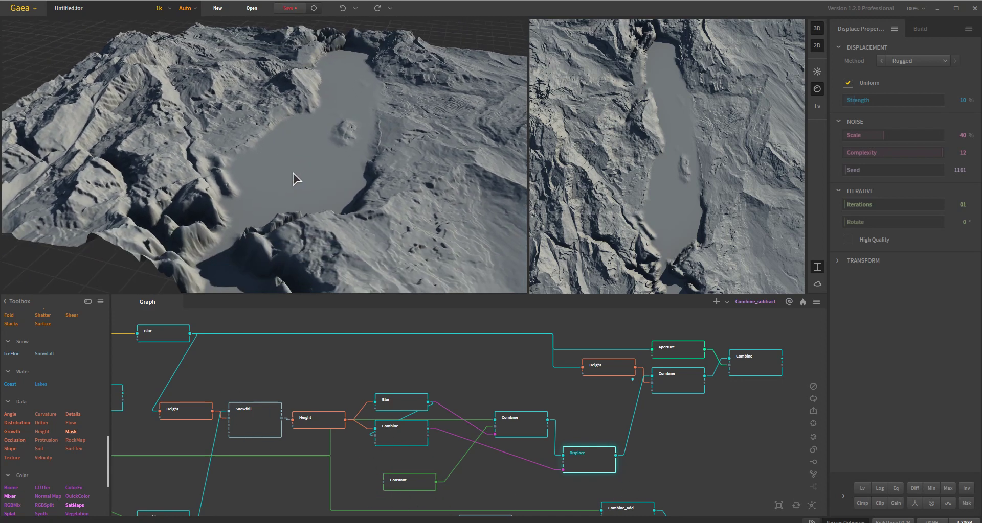
pyautogui.scroll(-2, 315, 191)
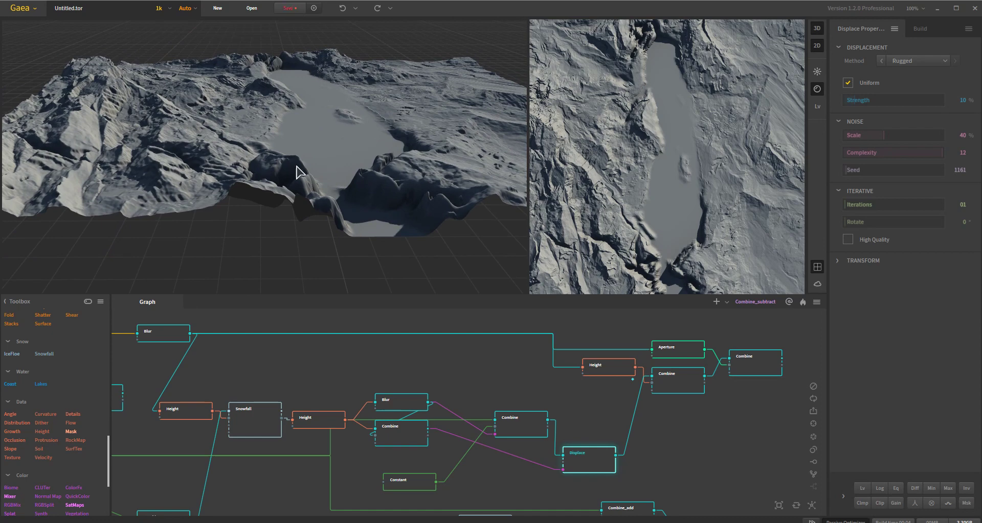
pyautogui.moveTo(702, 437); pyautogui.dragTo(691, 440, button='middle')
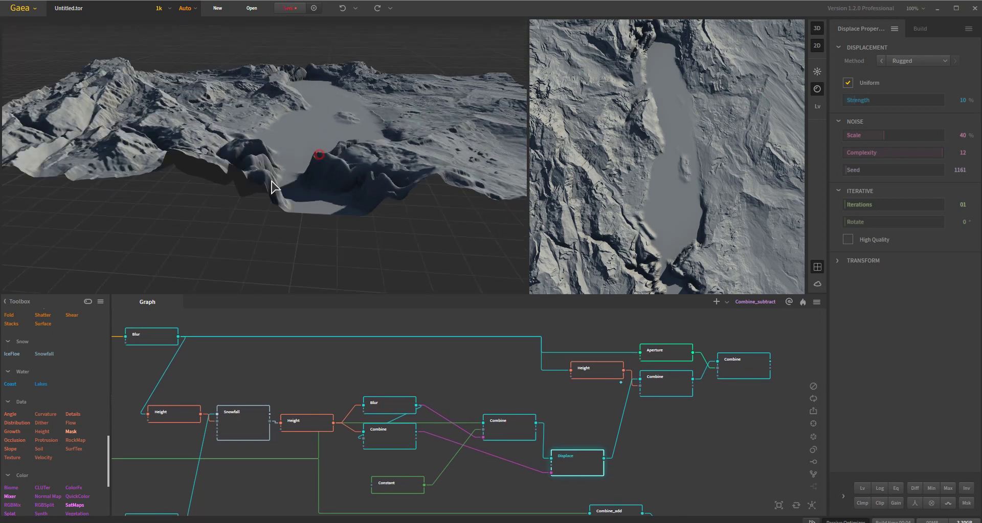
pyautogui.moveTo(271, 180); pyautogui.dragTo(268, 123)
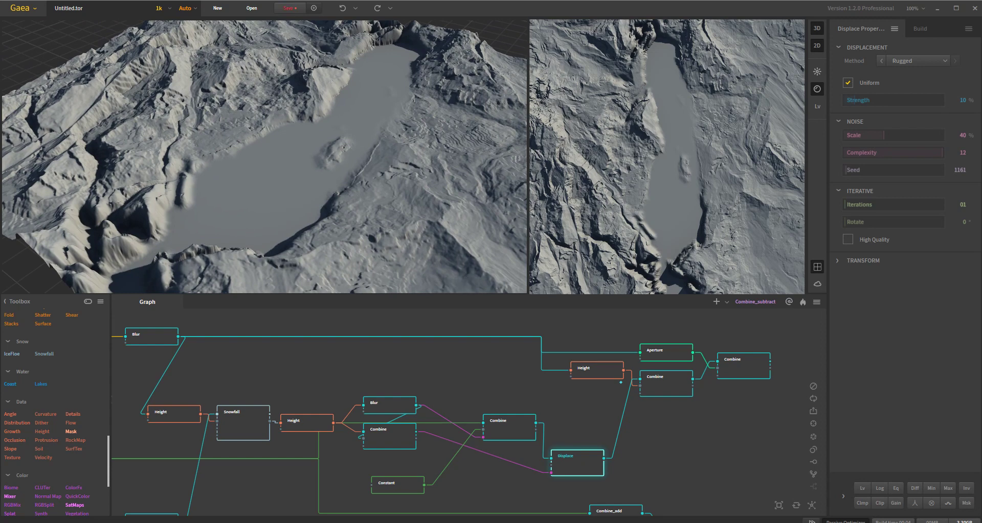
# - Examine the Subtract Combine node after Displace, its Height mask and the Blur node supplying the channel shape
pyautogui.click(682, 389)
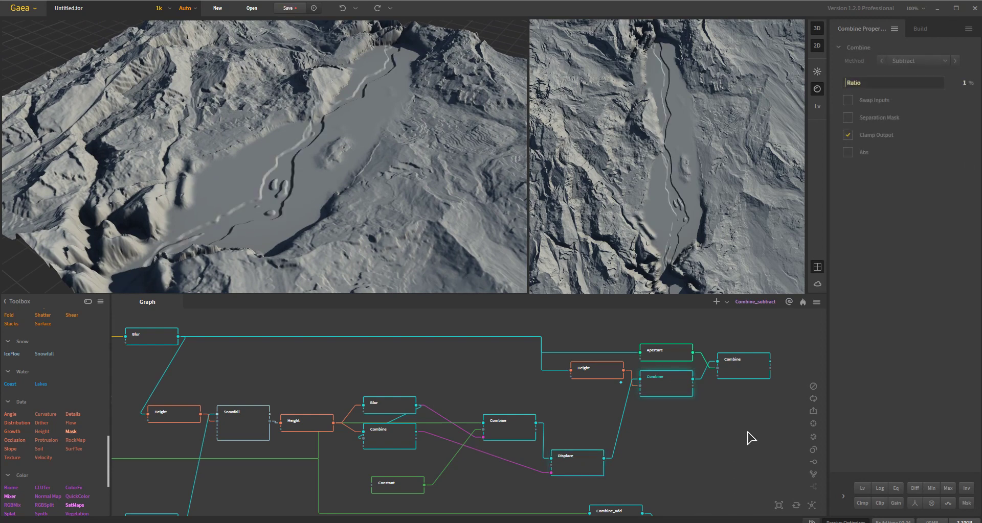
pyautogui.click(599, 377)
pyautogui.moveTo(318, 403); pyautogui.dragTo(405, 452)
pyautogui.click(235, 389)
pyautogui.click(254, 393)
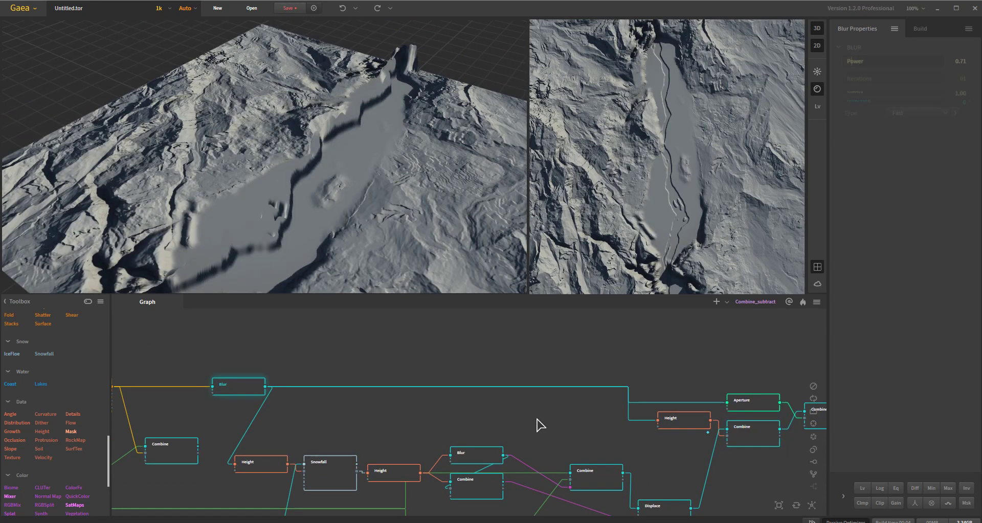
# - Examine the Aperture node's output and the channel carved by the last Combine of the upper branch from several angles
pyautogui.click(650, 400)
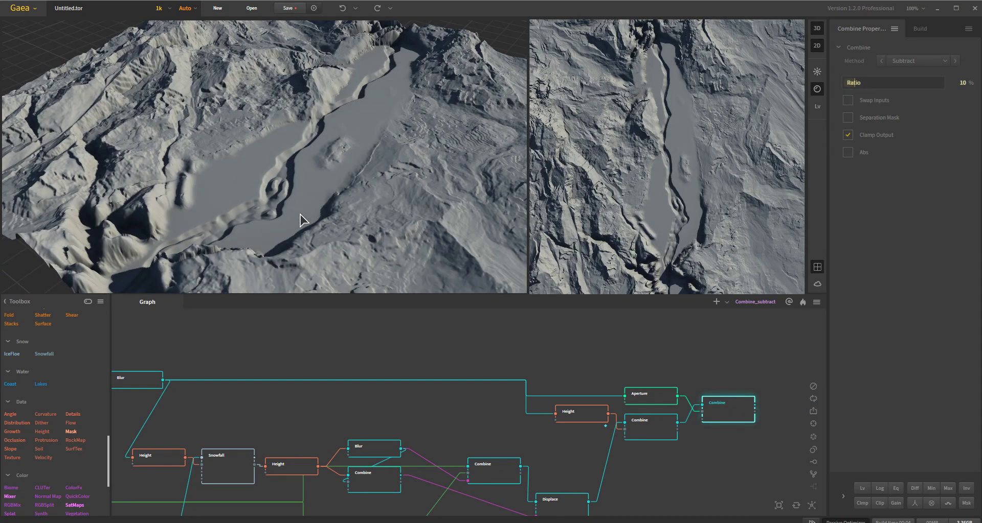
pyautogui.moveTo(316, 217); pyautogui.dragTo(302, 188)
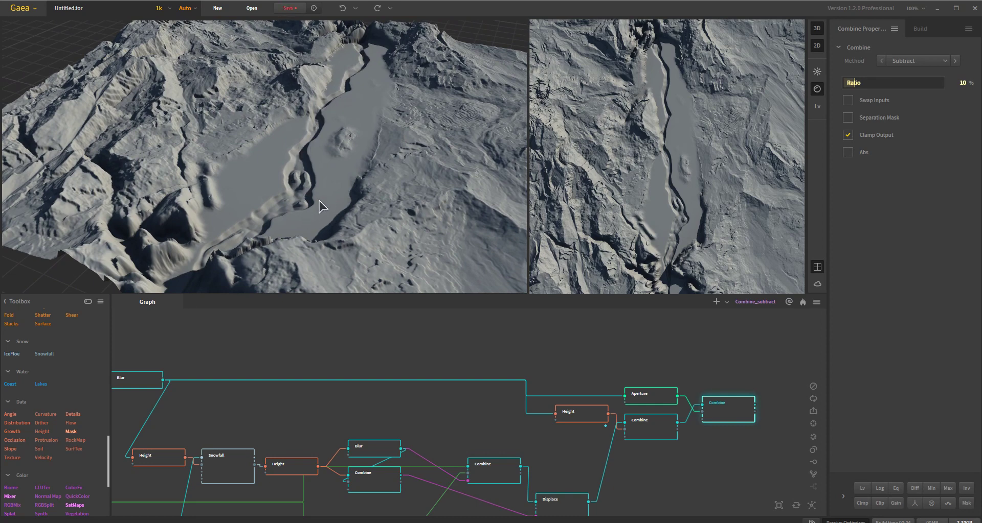
pyautogui.moveTo(322, 206); pyautogui.dragTo(359, 209)
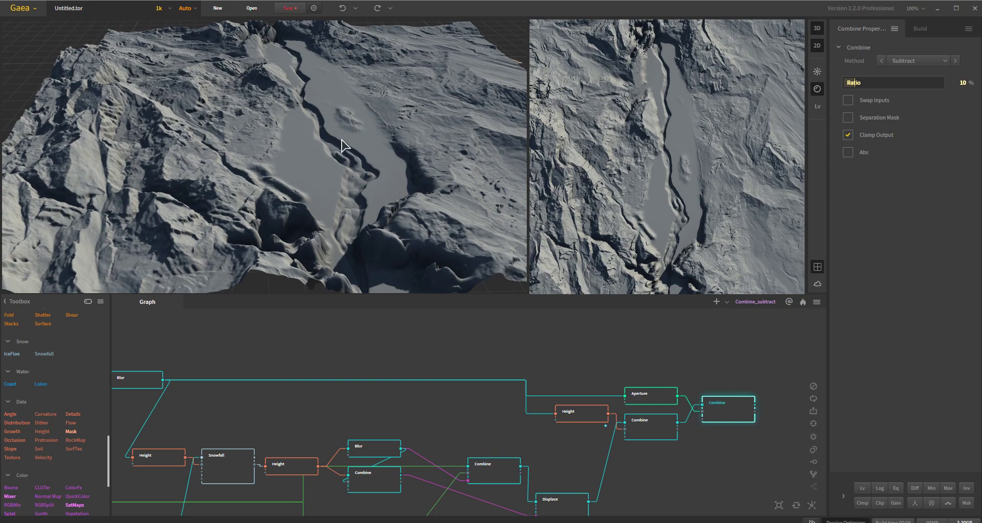
pyautogui.moveTo(376, 175); pyautogui.dragTo(348, 197)
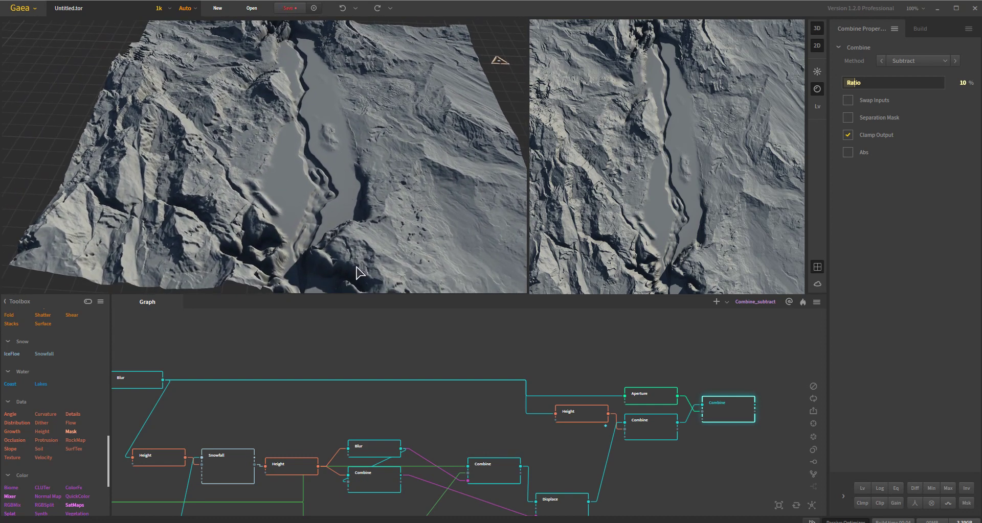
# - Move the upper branch's nodes, including Constant and Displace, upward in the graph to separate them from the lower branch
pyautogui.scroll(-5, 524, 368)
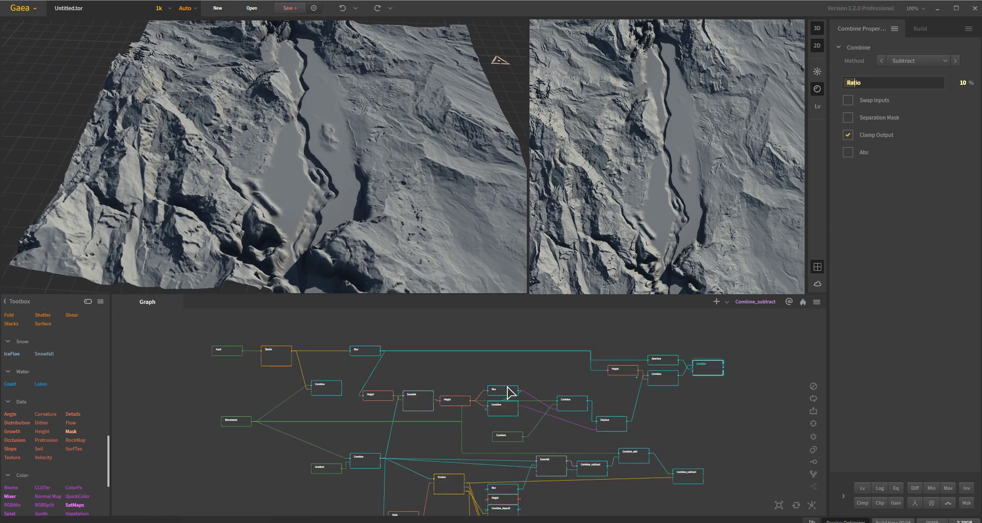
pyautogui.moveTo(573, 397); pyautogui.dragTo(618, 399, button='middle')
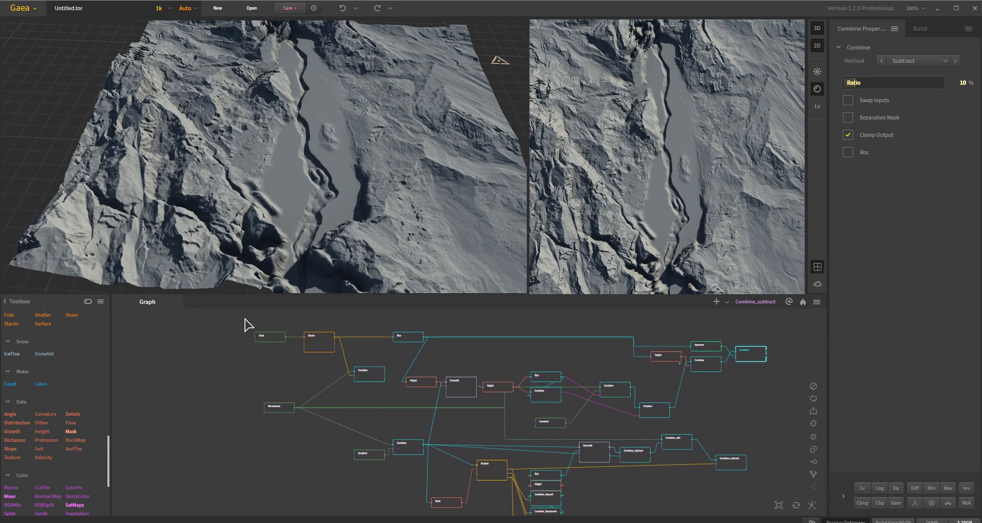
pyautogui.moveTo(245, 319); pyautogui.dragTo(751, 397)
pyautogui.moveTo(705, 344); pyautogui.dragTo(700, 294)
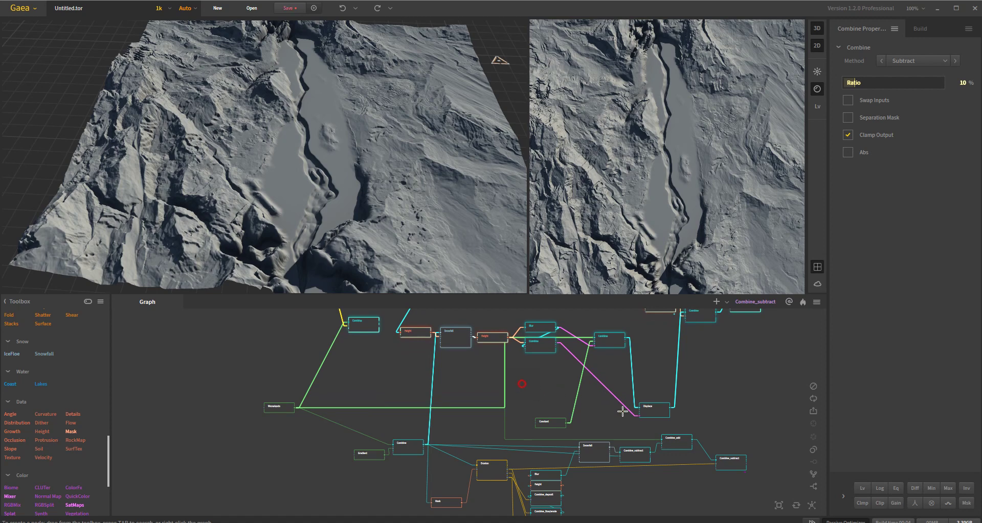
pyautogui.moveTo(623, 412); pyautogui.dragTo(661, 355)
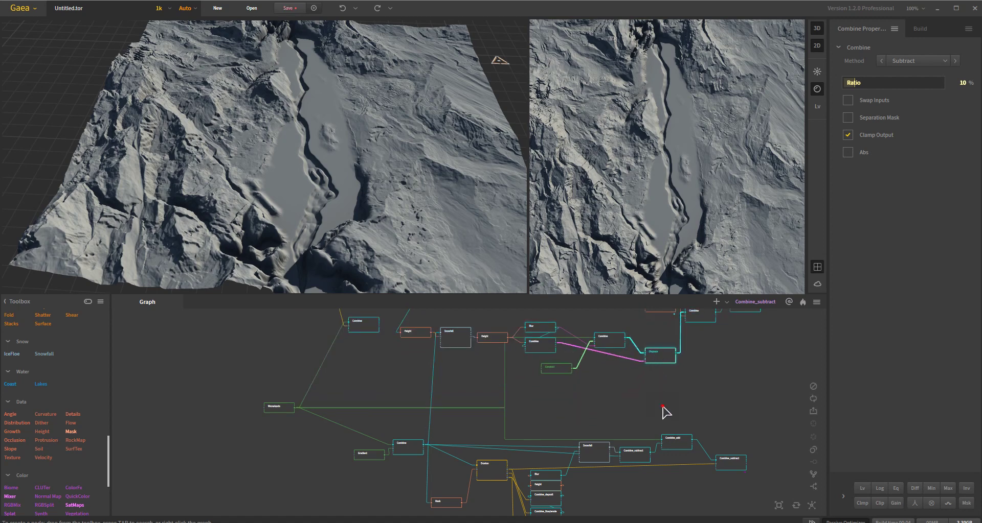
pyautogui.click(662, 407)
# - Display the Worselands terrain that feeds the lower branch of the graph
pyautogui.moveTo(583, 399); pyautogui.dragTo(517, 364, button='middle')
pyautogui.scroll(1, 547, 352)
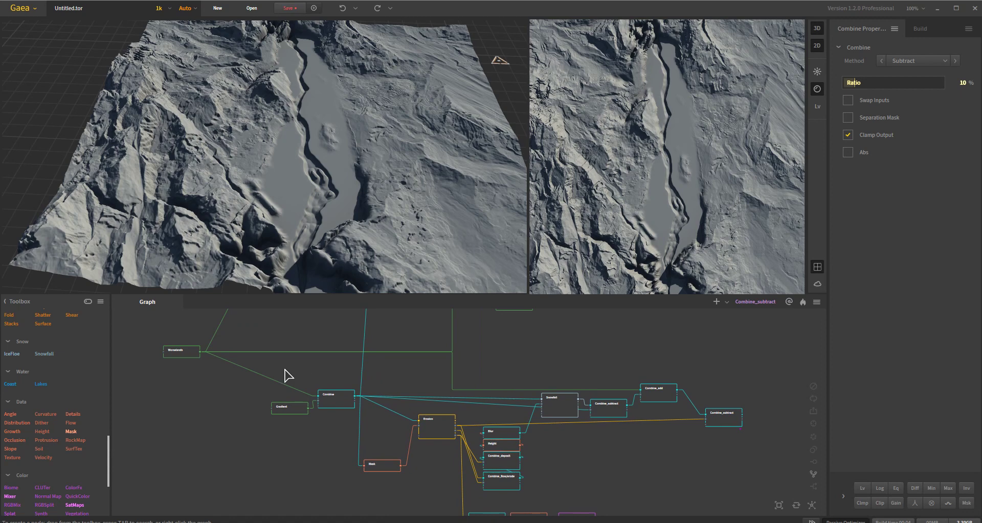
pyautogui.click(178, 352)
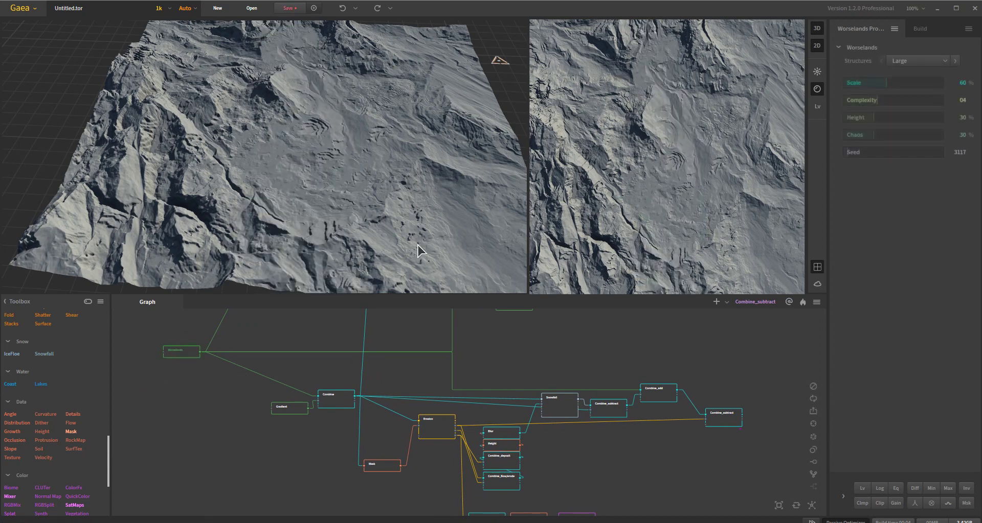
# - Display the Combine node that adds the Gradient to the Worselands terrain in the lower branch
pyautogui.moveTo(557, 385); pyautogui.dragTo(575, 495, button='middle')
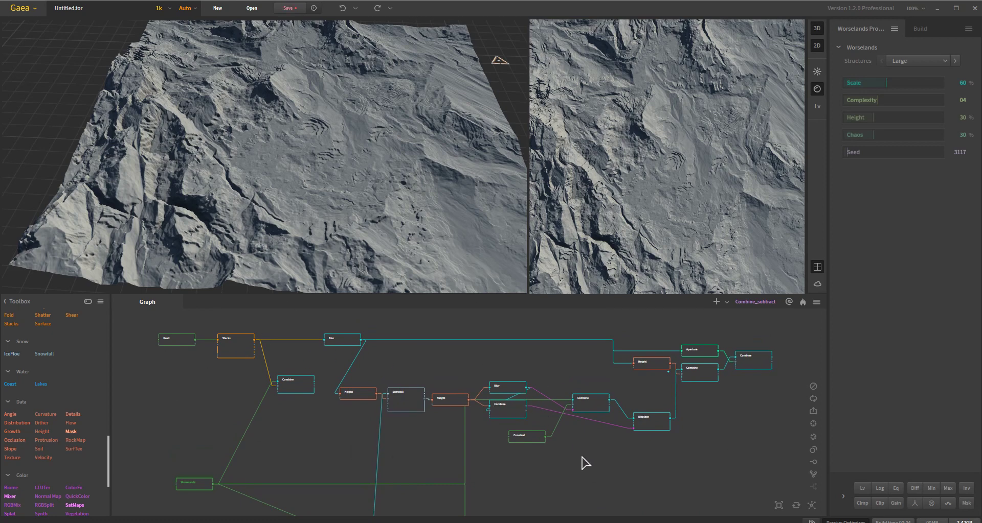
pyautogui.moveTo(585, 464); pyautogui.dragTo(545, 363, button='middle')
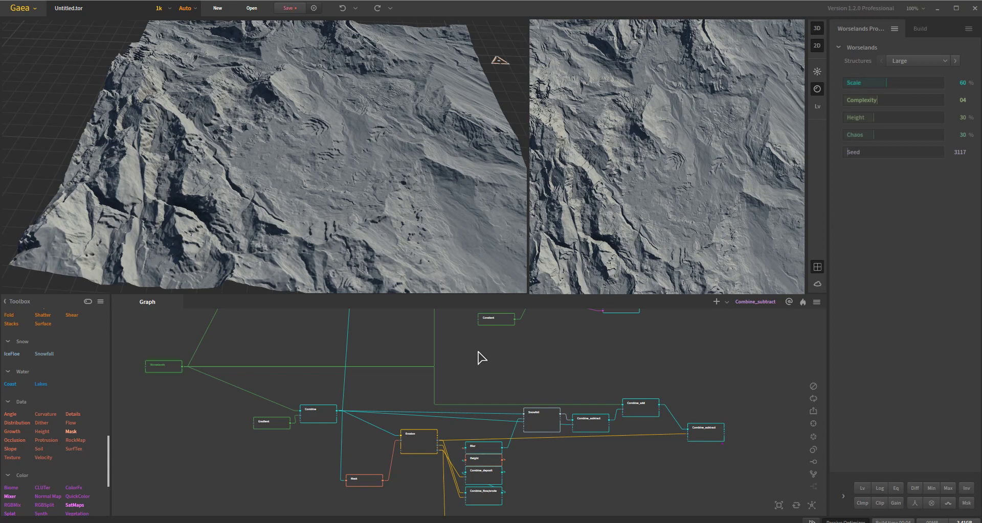
pyautogui.moveTo(562, 474); pyautogui.dragTo(559, 438, button='middle')
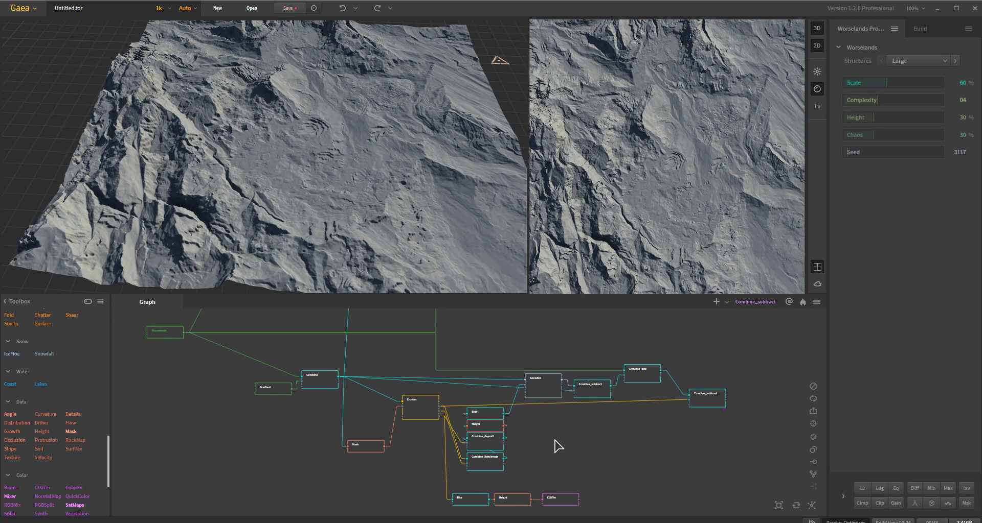
pyautogui.moveTo(606, 463); pyautogui.dragTo(630, 475, button='middle')
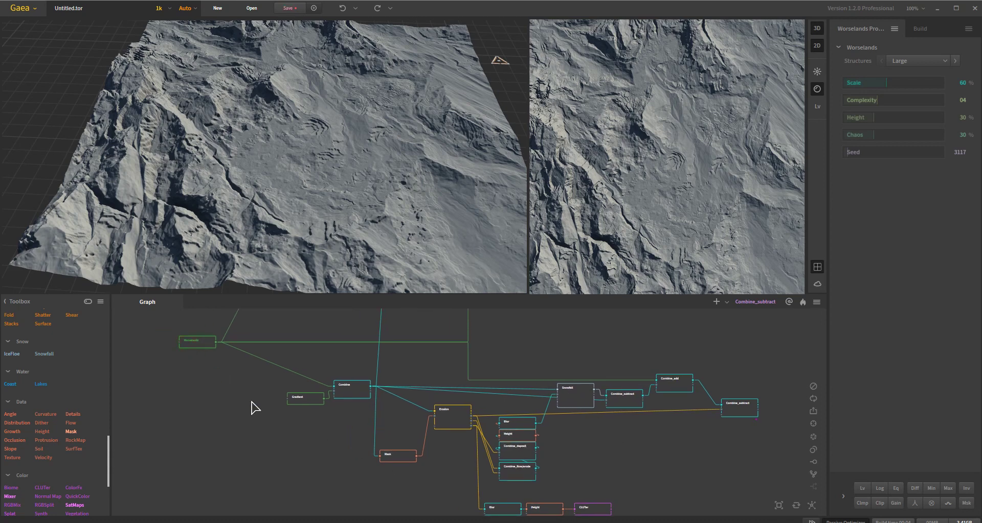
pyautogui.click(356, 392)
pyautogui.scroll(-5, 297, 194)
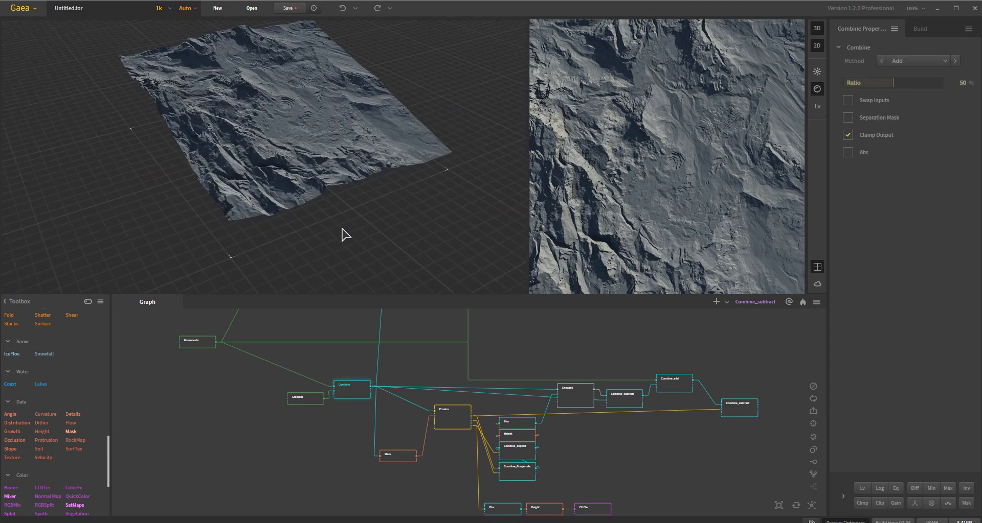
# - Examine the Mask node feeding the lower branch's Erosion node and the Erosion node's settings and output
pyautogui.scroll(4, 401, 475)
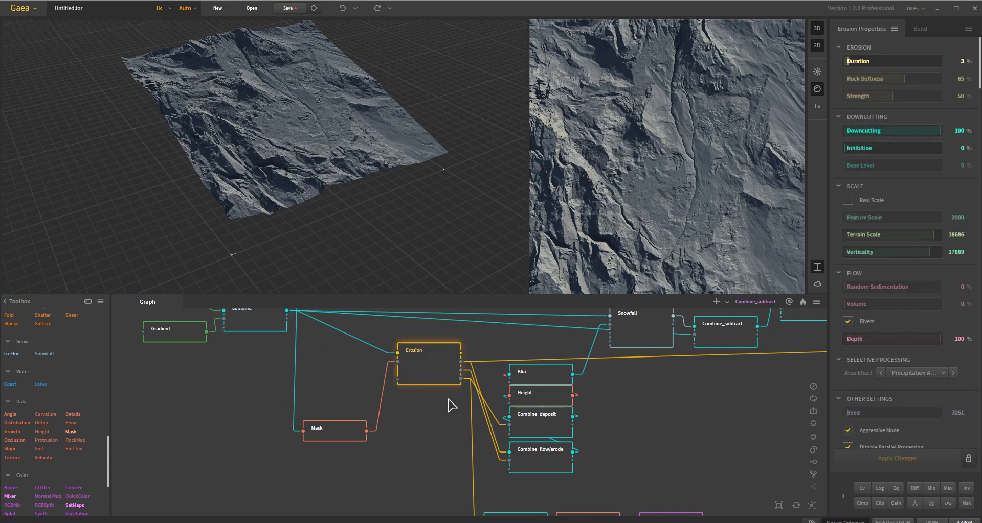
pyautogui.click(333, 432)
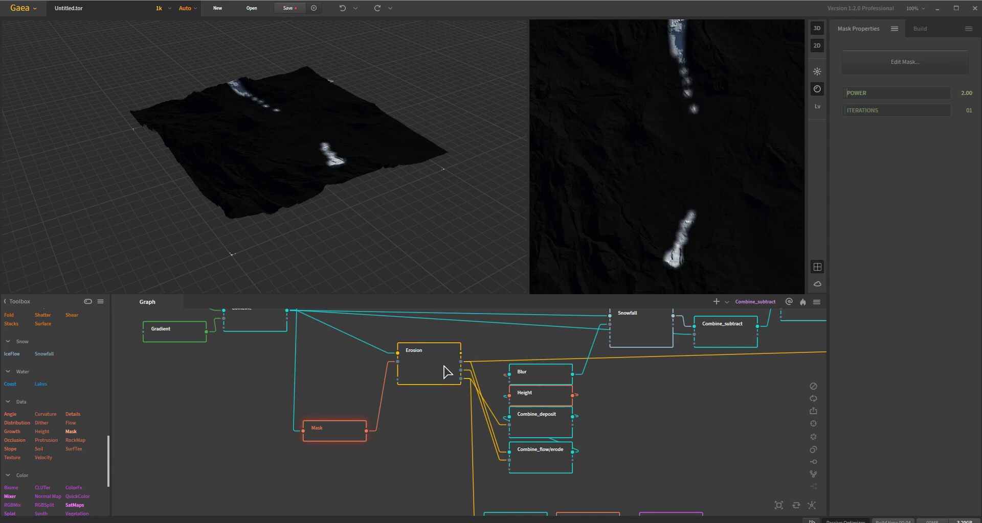
pyautogui.click(623, 353)
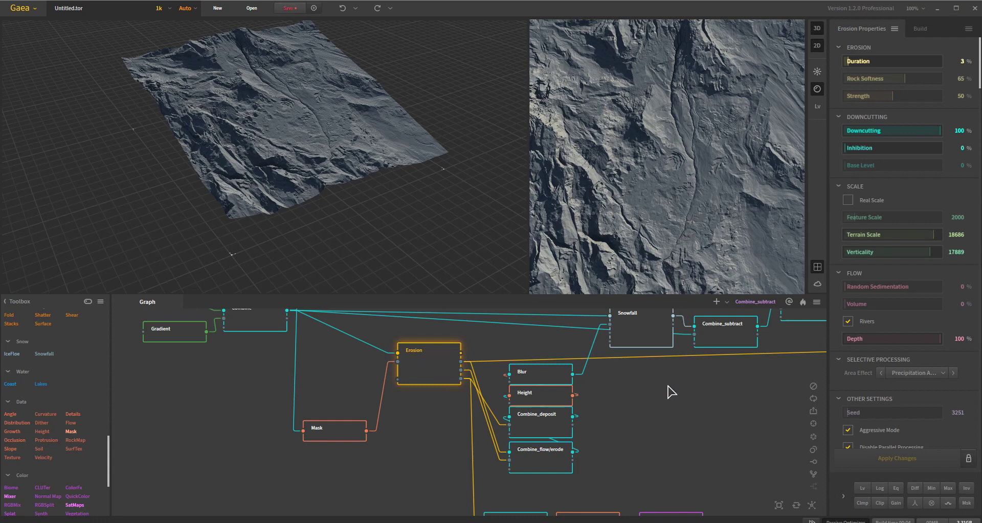
# - Examine the Combine_flow/erode, Combine_deposit, Height and Blur nodes that turn the Erosion outputs into a channel mask
pyautogui.moveTo(645, 419); pyautogui.dragTo(635, 408, button='middle')
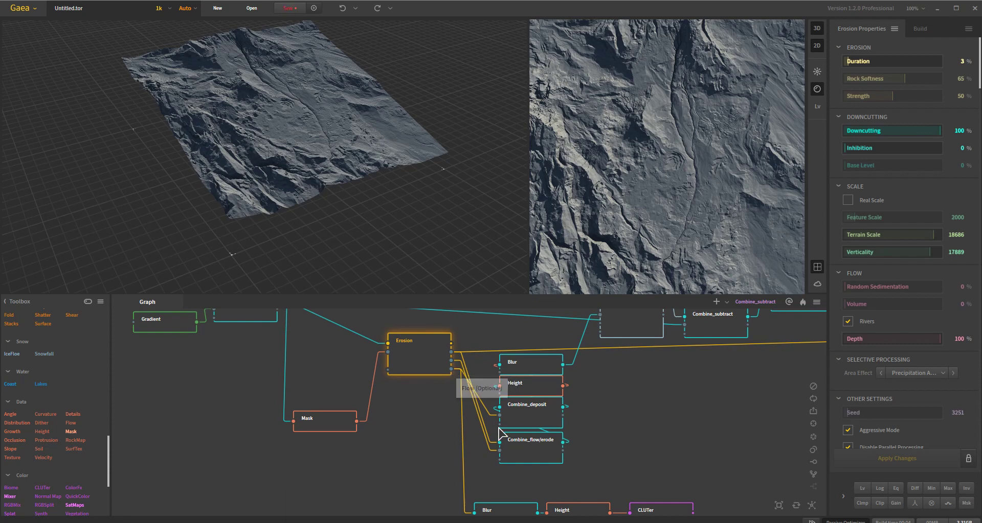
pyautogui.click(540, 453)
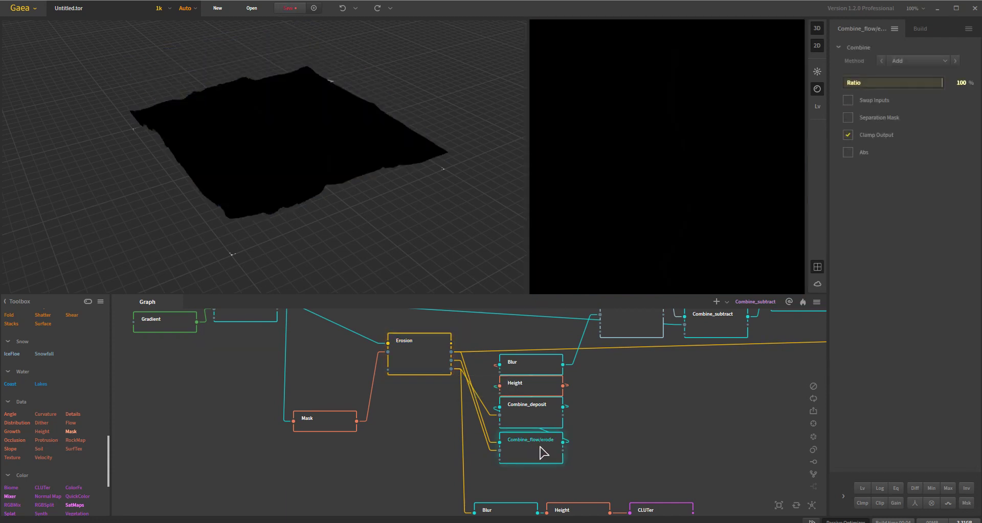
pyautogui.click(543, 422)
pyautogui.click(532, 392)
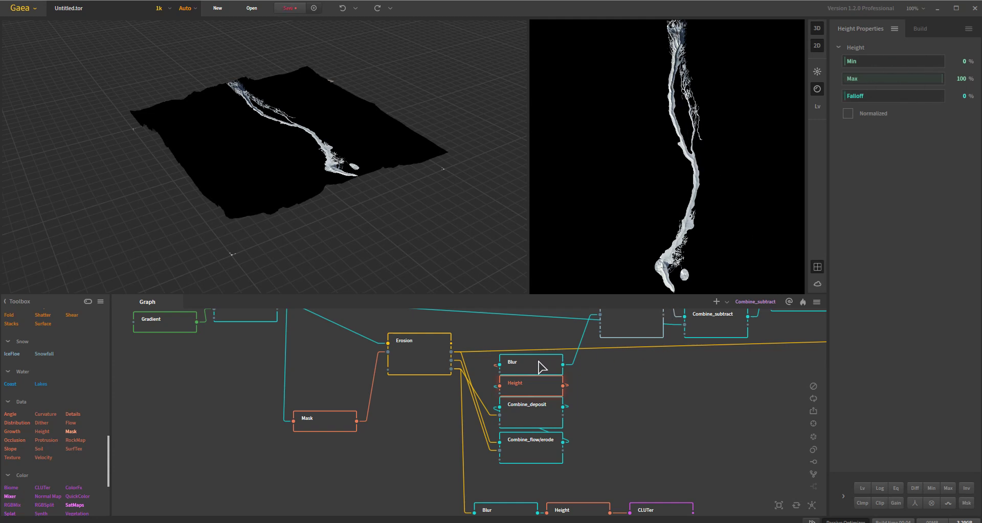
pyautogui.click(538, 367)
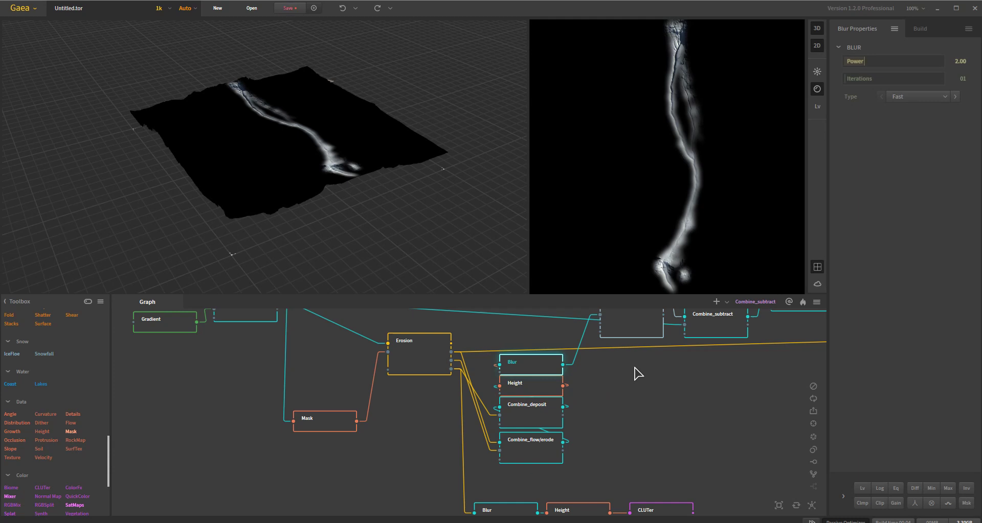
# - Examine the lower branch's Snowfall node and the snow filling the valley from several angles
pyautogui.moveTo(642, 371); pyautogui.dragTo(640, 436, button='middle')
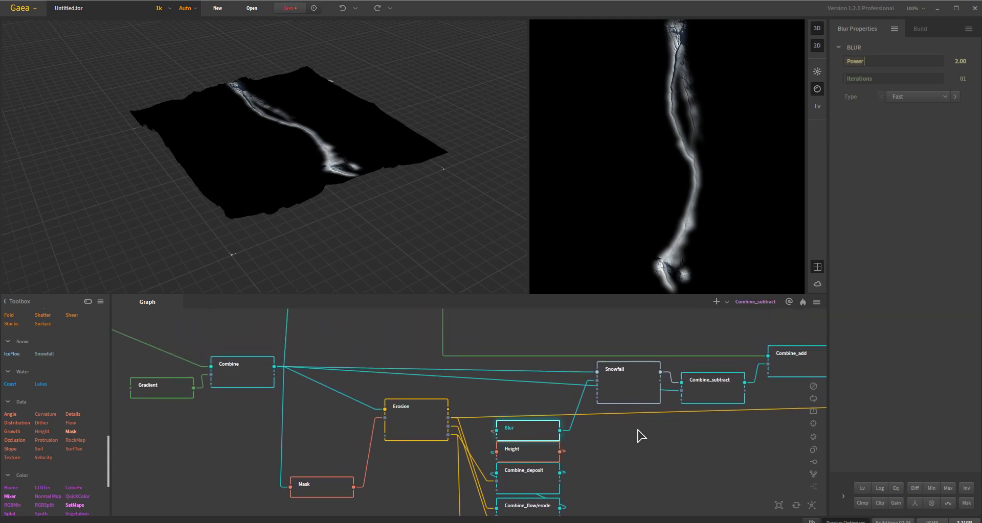
pyautogui.click(640, 403)
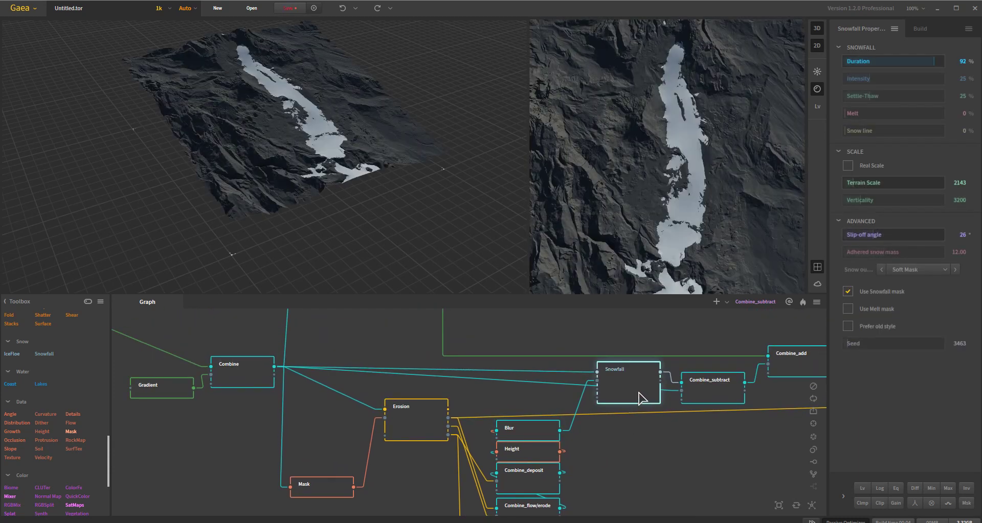
pyautogui.moveTo(557, 368); pyautogui.dragTo(562, 471, button='middle')
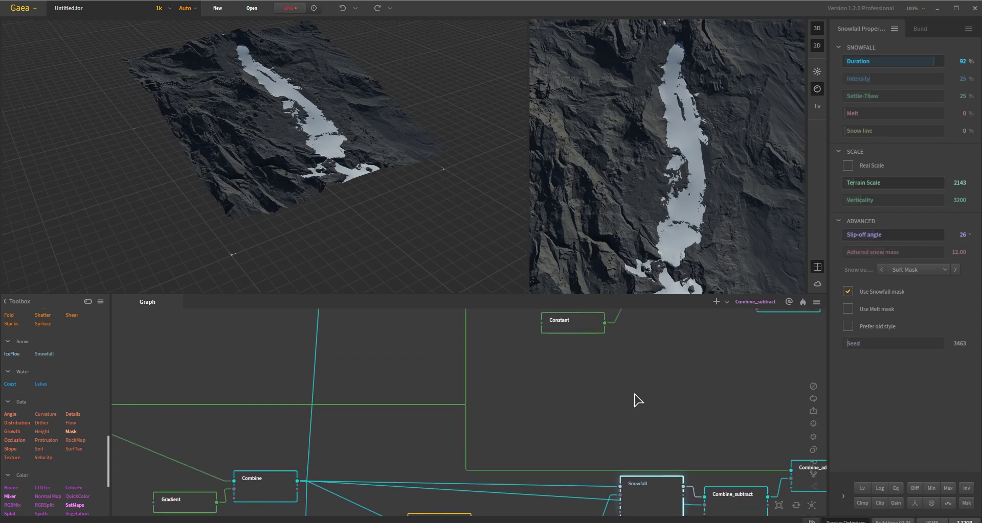
pyautogui.moveTo(276, 156); pyautogui.dragTo(239, 175)
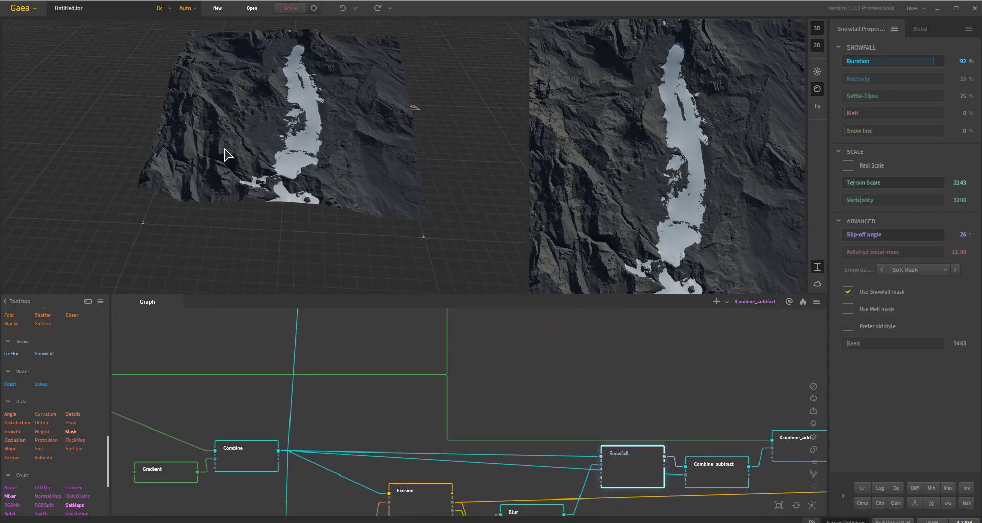
pyautogui.moveTo(224, 149); pyautogui.dragTo(221, 149)
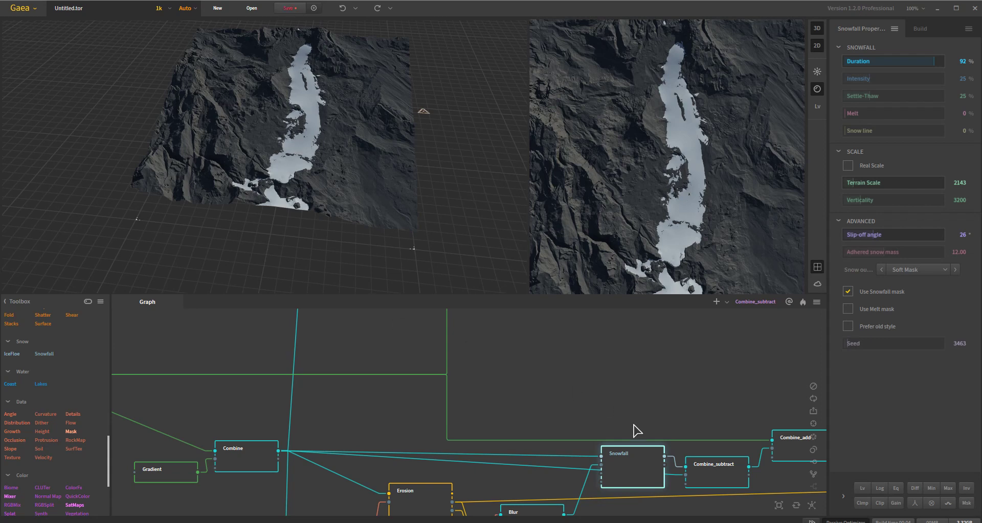
pyautogui.moveTo(640, 400); pyautogui.dragTo(564, 315, button='middle')
pyautogui.moveTo(566, 395); pyautogui.dragTo(575, 421, button='middle')
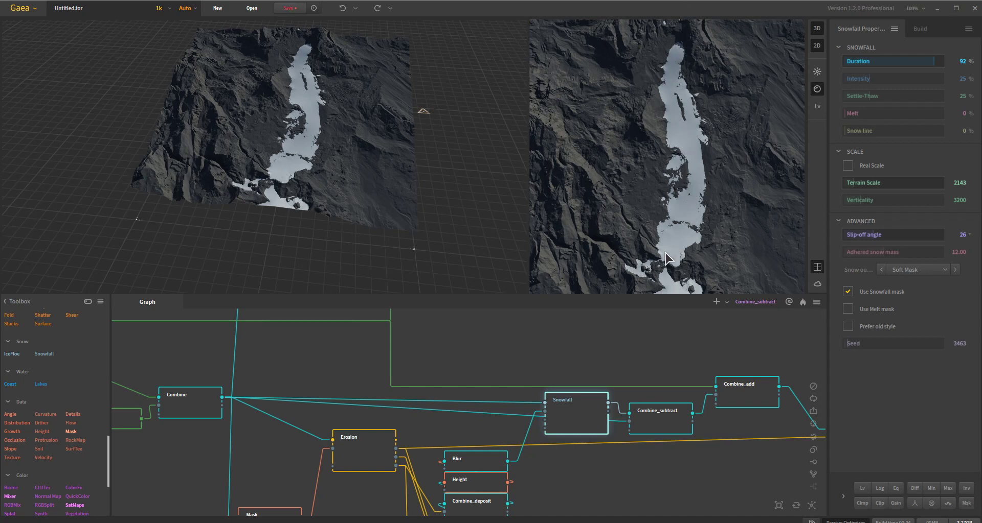
pyautogui.moveTo(301, 177); pyautogui.dragTo(459, 184)
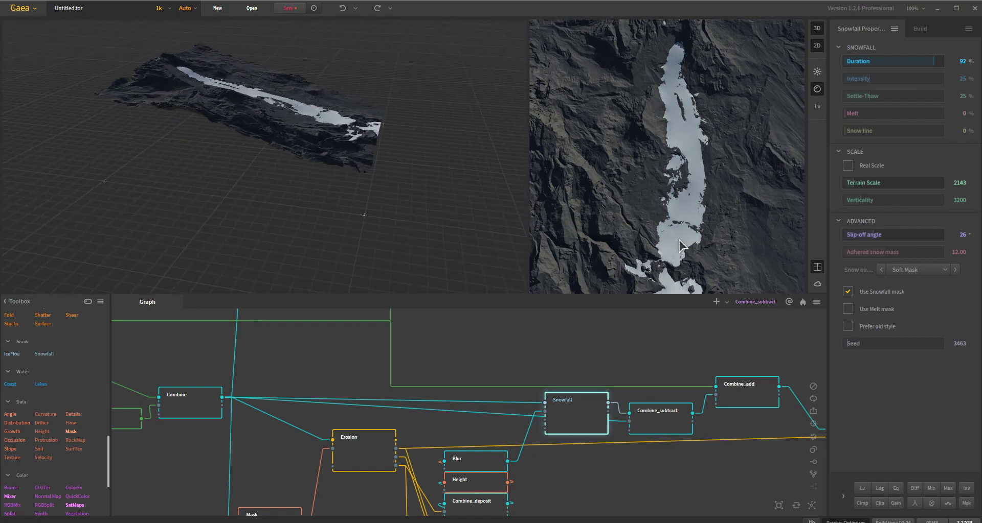
pyautogui.moveTo(639, 465); pyautogui.dragTo(632, 439, button='middle')
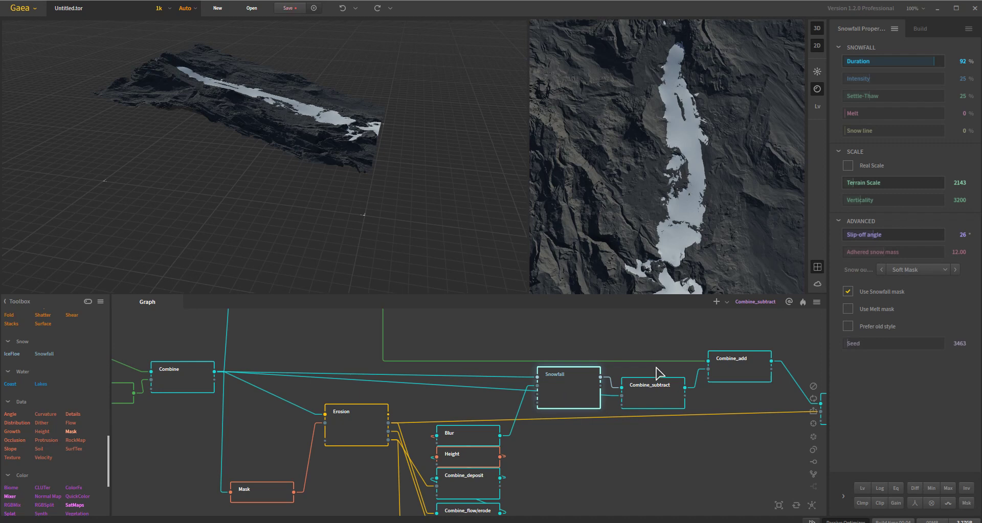
# - Compare the Combine_subtract node after Snowfall with its two sources, the Combine terrain and the Snowfall output
pyautogui.click(657, 390)
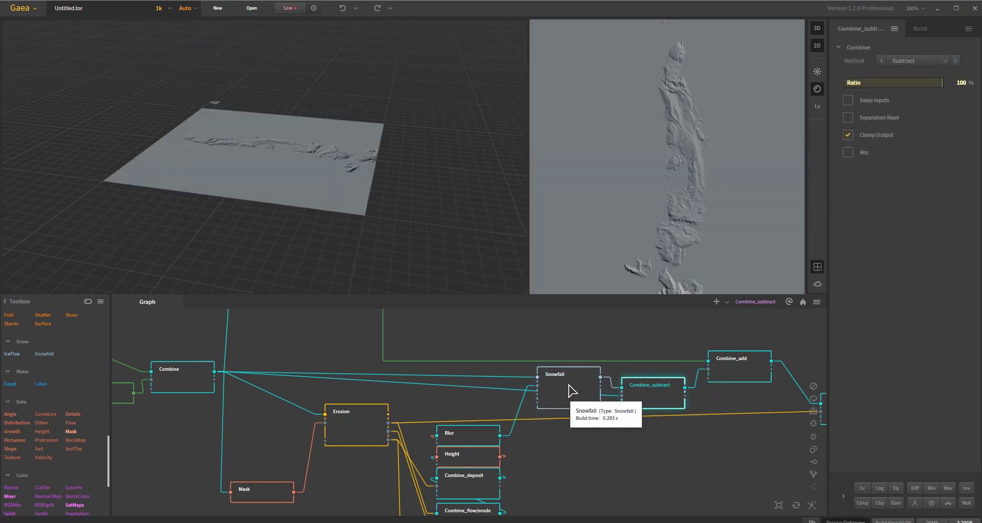
pyautogui.click(173, 382)
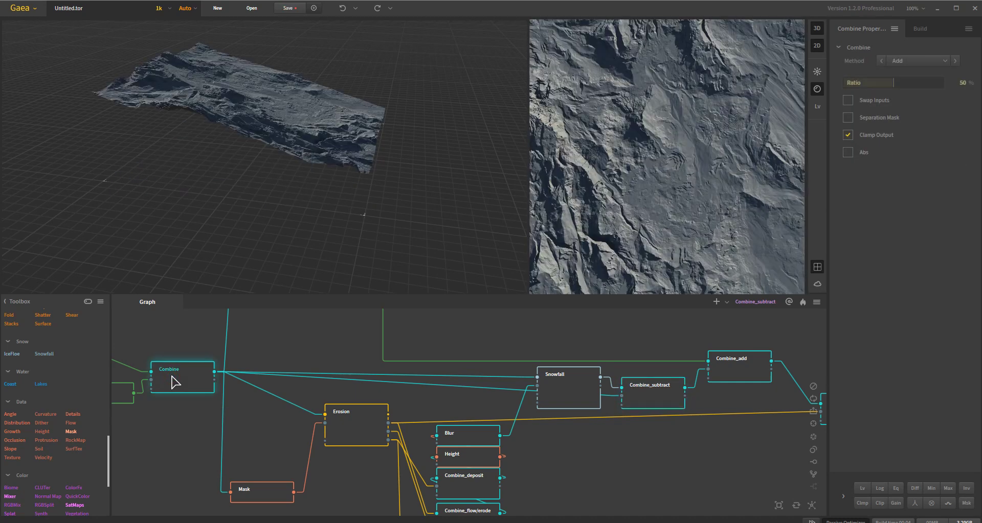
pyautogui.click(575, 401)
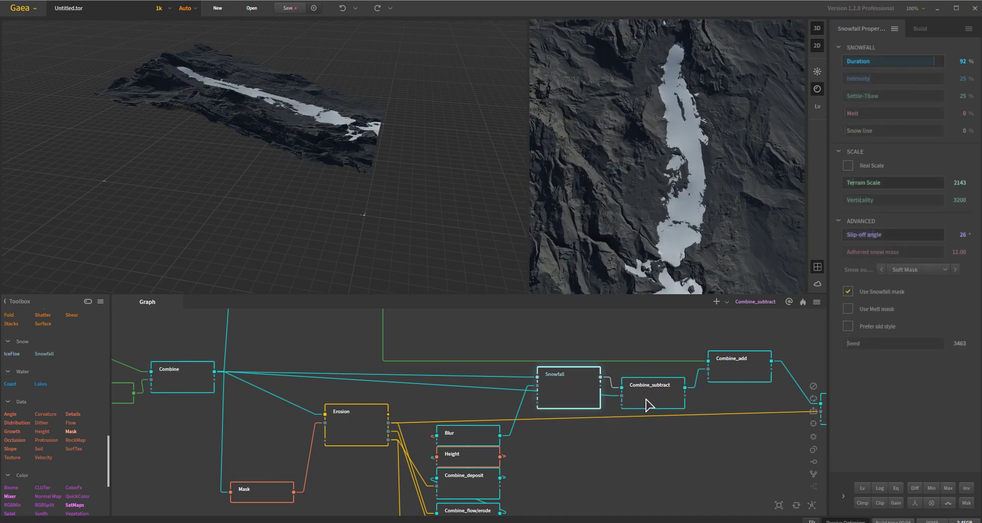
pyautogui.press('Right')
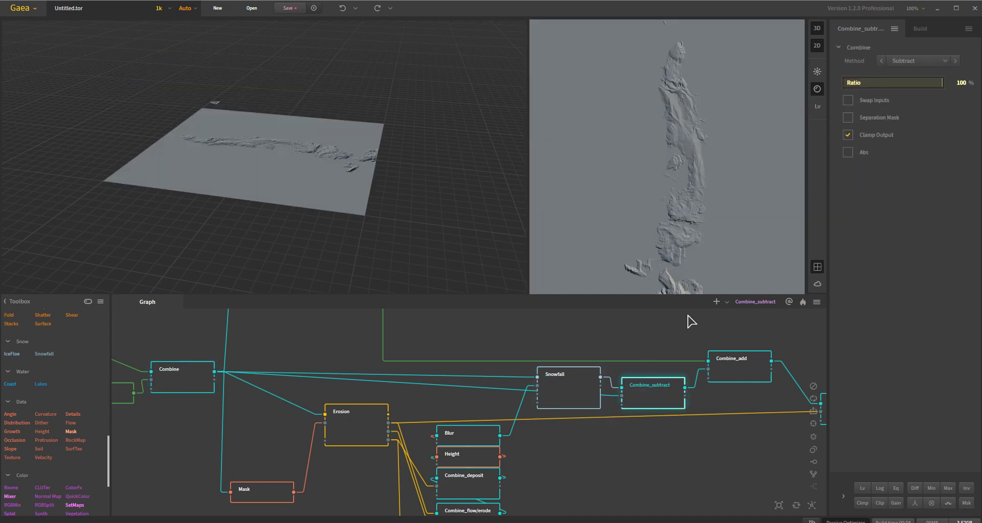
# - Compare the original Worselands terrain with the output of the Combine_add node
pyautogui.moveTo(467, 375); pyautogui.dragTo(528, 477, button='middle')
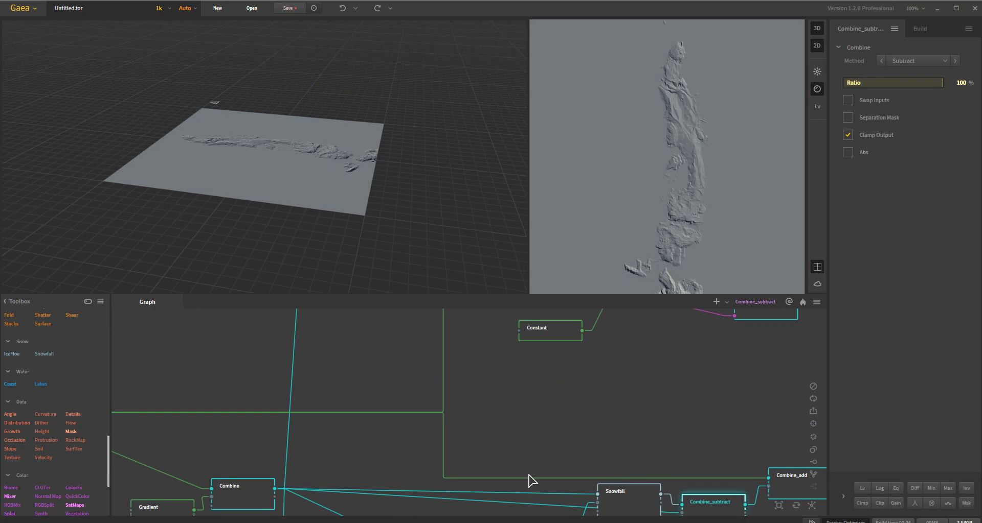
pyautogui.scroll(-4, 427, 474)
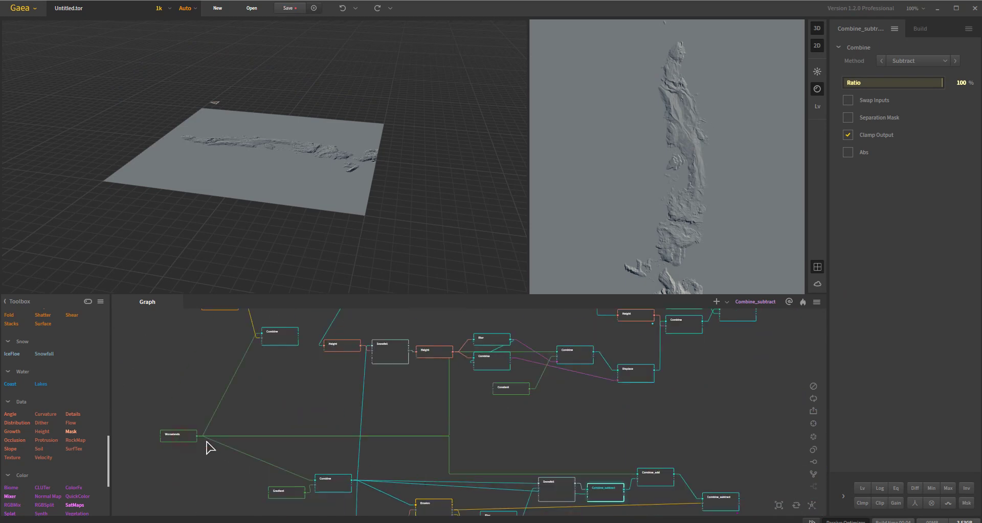
pyautogui.click(195, 438)
pyautogui.moveTo(668, 416); pyautogui.dragTo(661, 396, button='middle')
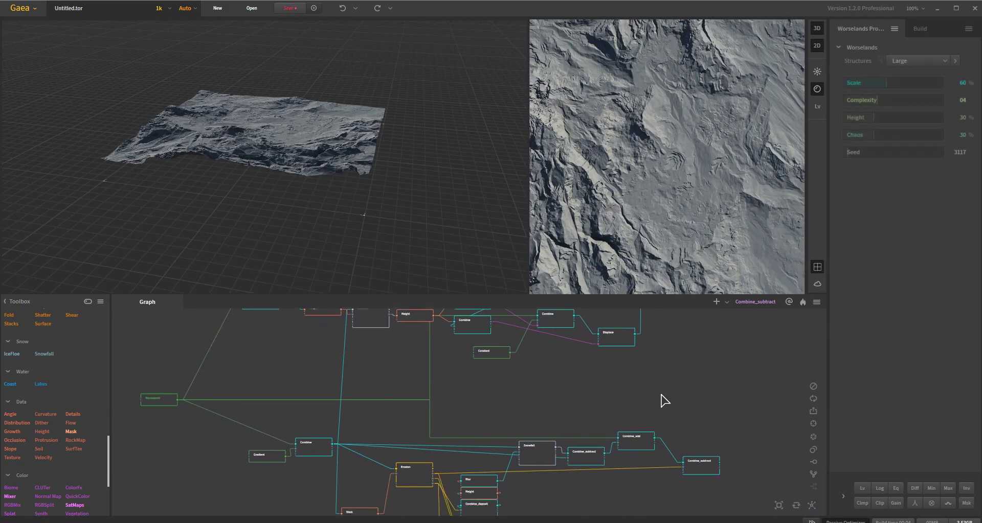
pyautogui.click(643, 448)
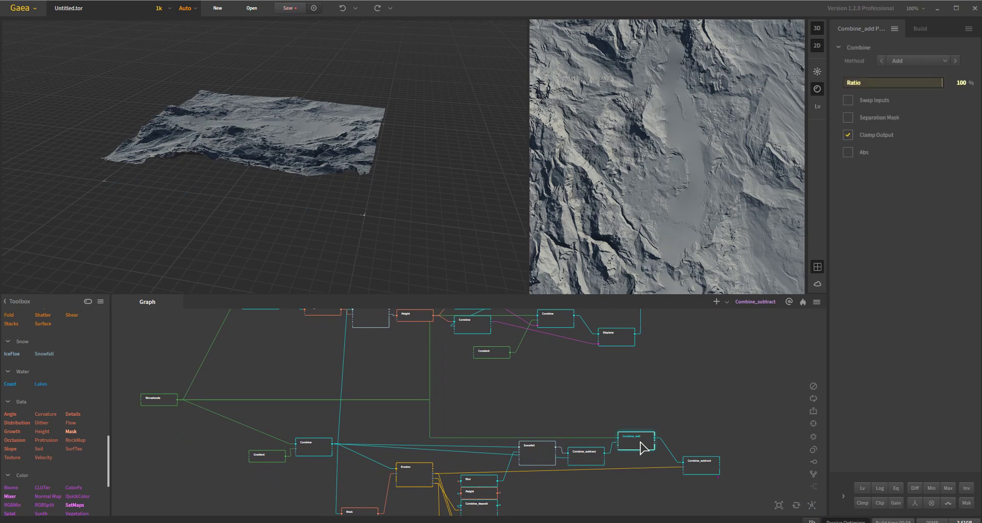
# - Examine the smooth valley floor in the Combine_add terrain up close from several angles
pyautogui.moveTo(331, 179); pyautogui.dragTo(285, 146)
pyautogui.scroll(10, 286, 145)
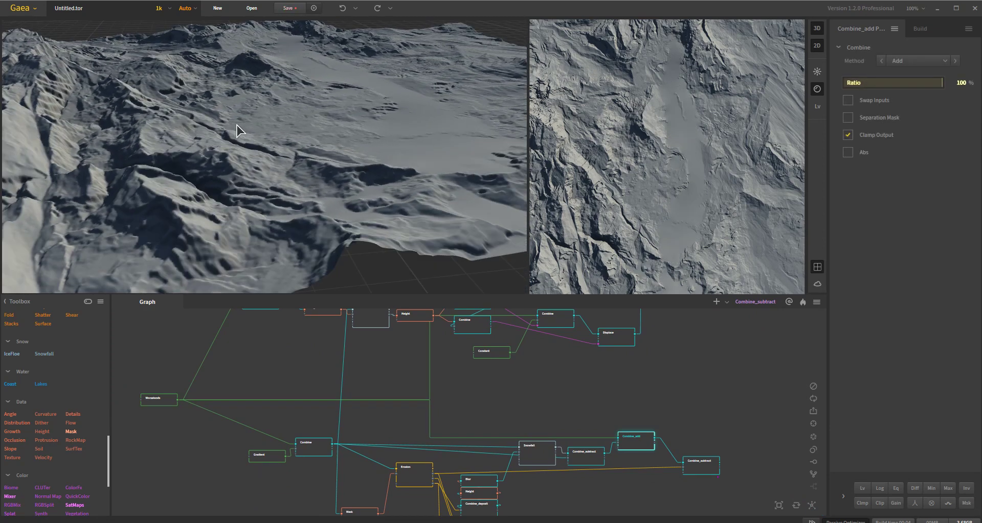
pyautogui.moveTo(201, 131); pyautogui.dragTo(372, 125)
pyautogui.scroll(3, 307, 128)
pyautogui.moveTo(240, 128); pyautogui.dragTo(366, 126)
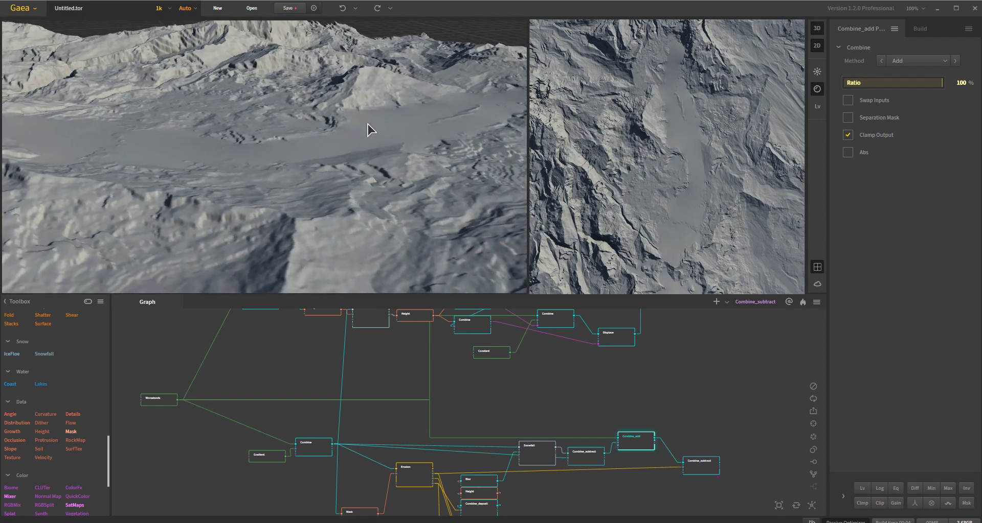
pyautogui.moveTo(92, 166); pyautogui.dragTo(370, 199)
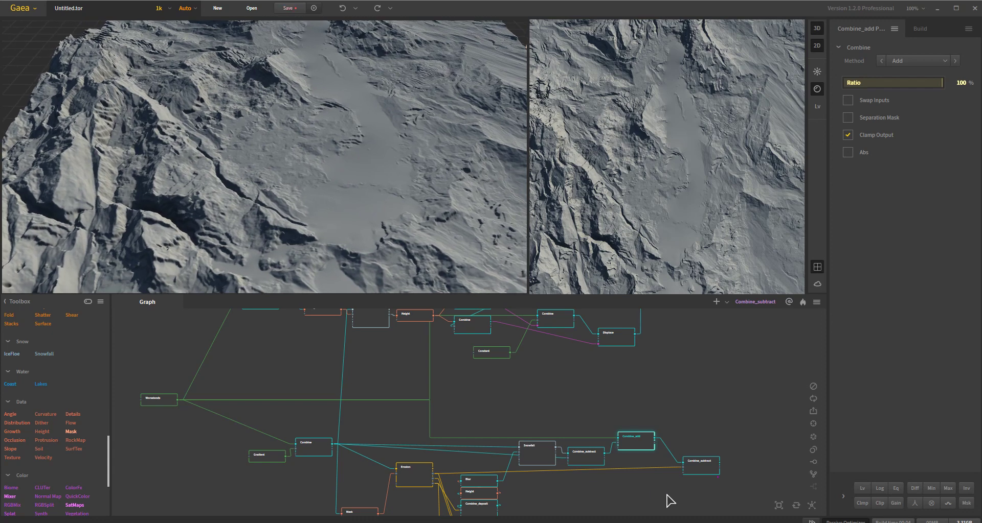
# - Examine the Erosion channel and the final Combine_subtract node that carves it into the Combine_add terrain
pyautogui.moveTo(666, 494); pyautogui.dragTo(664, 428, button='middle')
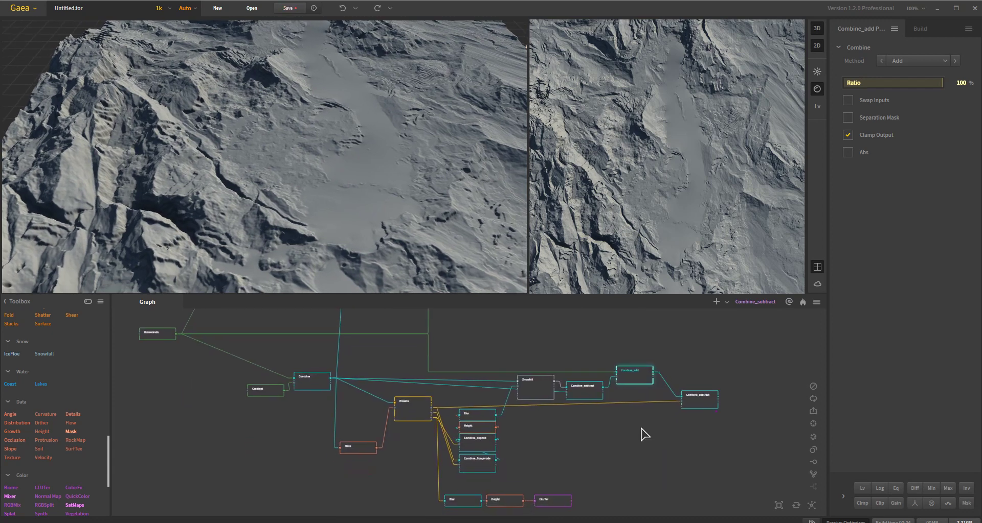
pyautogui.click(414, 414)
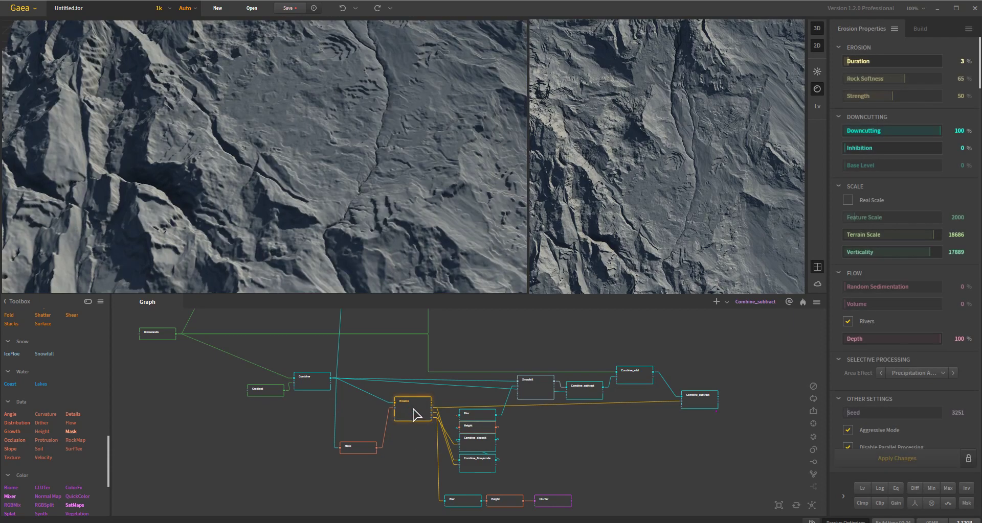
pyautogui.moveTo(394, 206); pyautogui.dragTo(337, 191)
pyautogui.scroll(-4, 337, 191)
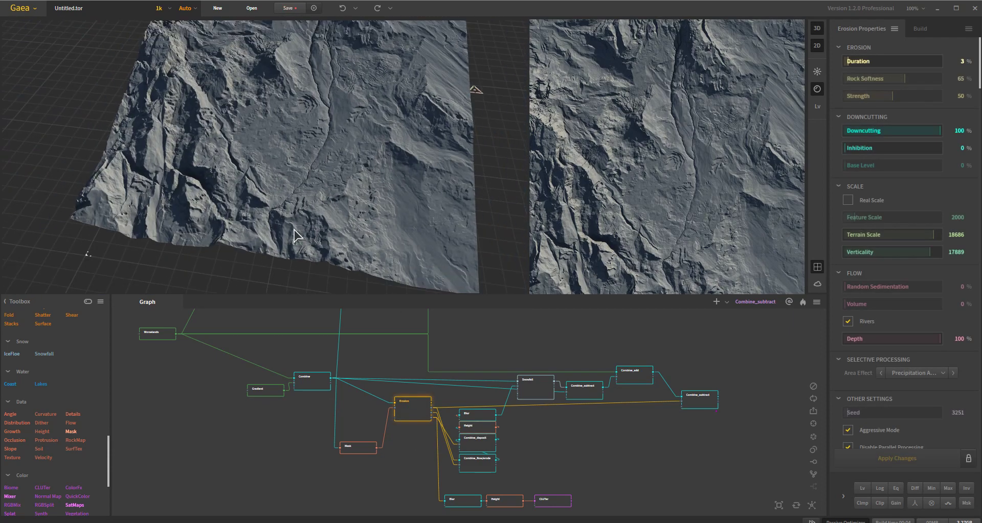
pyautogui.click(812, 474)
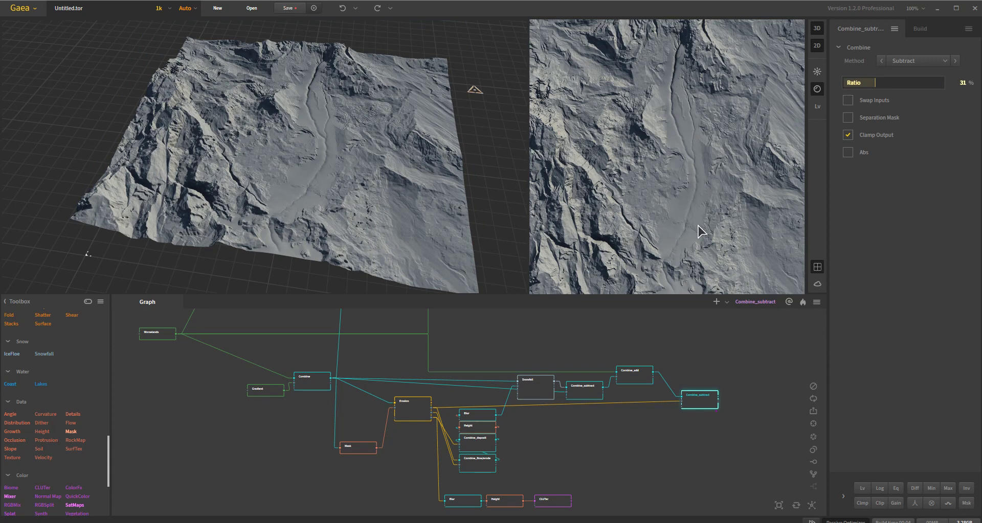
# - Examine the carved channel in the final Combine_subtract terrain and the Height mask that isolates it
pyautogui.moveTo(390, 231); pyautogui.dragTo(407, 225)
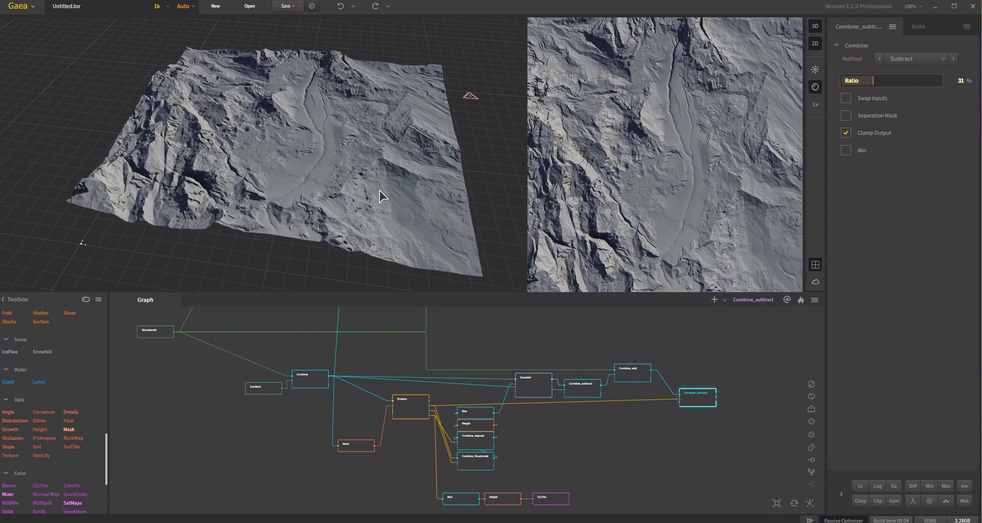
pyautogui.moveTo(384, 196); pyautogui.dragTo(378, 226)
pyautogui.scroll(10, 381, 226)
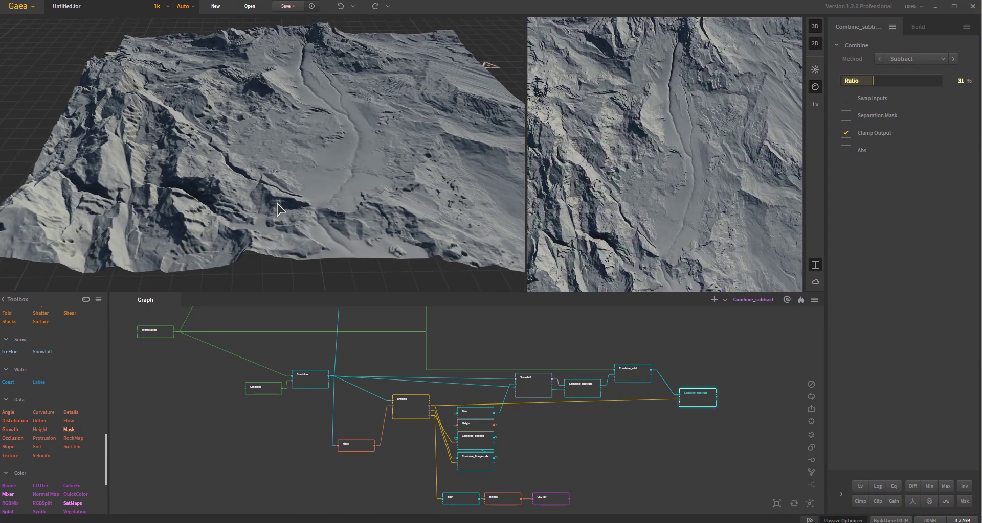
pyautogui.moveTo(277, 203); pyautogui.dragTo(302, 218)
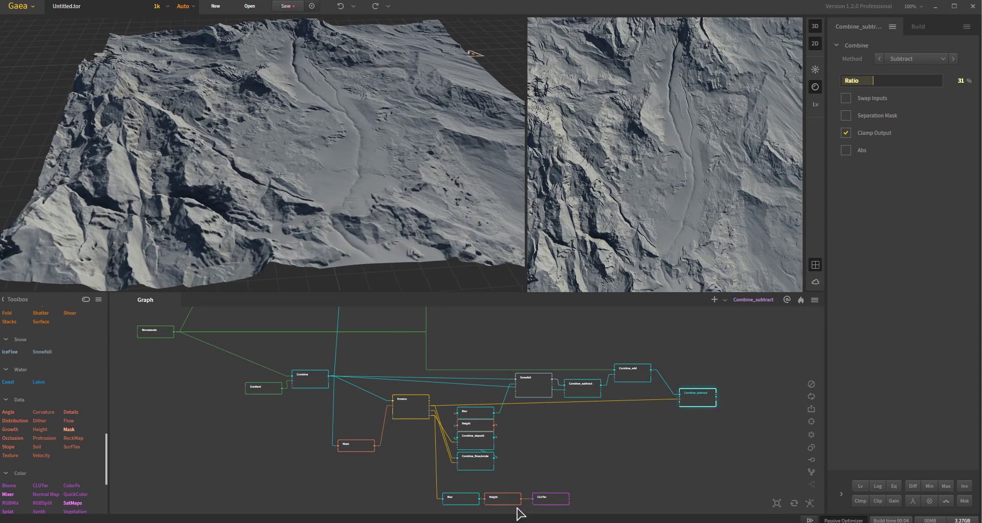
pyautogui.click(504, 499)
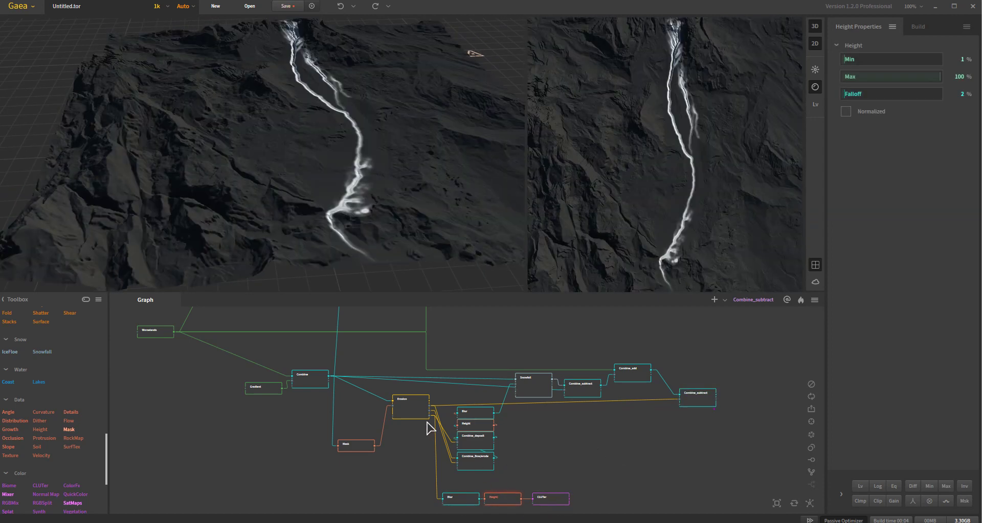
pyautogui.moveTo(407, 223); pyautogui.dragTo(378, 195)
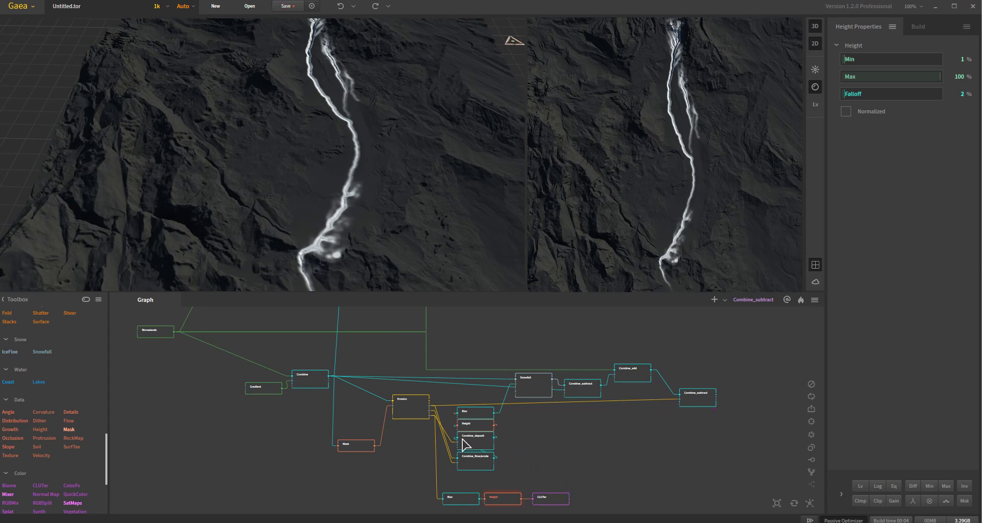
# - Try feeding the Erosion node's last output directly into the second input of the final Combine_subtract node and preview the terrain
pyautogui.scroll(1, 538, 453)
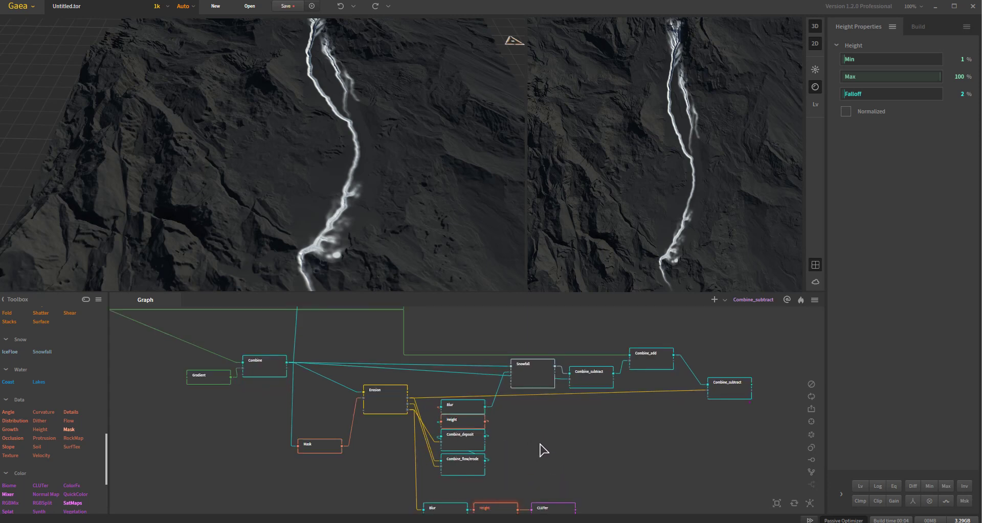
pyautogui.moveTo(556, 430); pyautogui.dragTo(517, 449, button='middle')
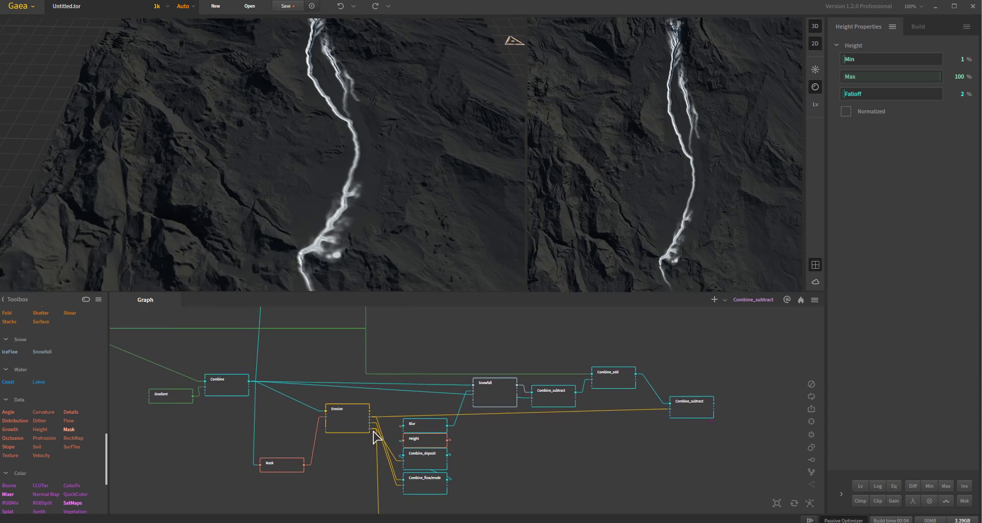
pyautogui.moveTo(370, 429); pyautogui.dragTo(670, 409)
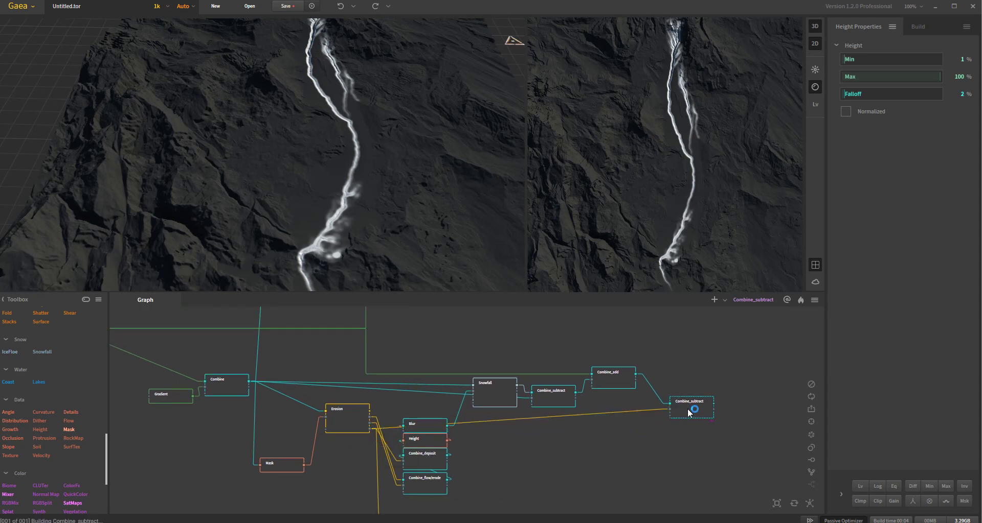
pyautogui.click(700, 415)
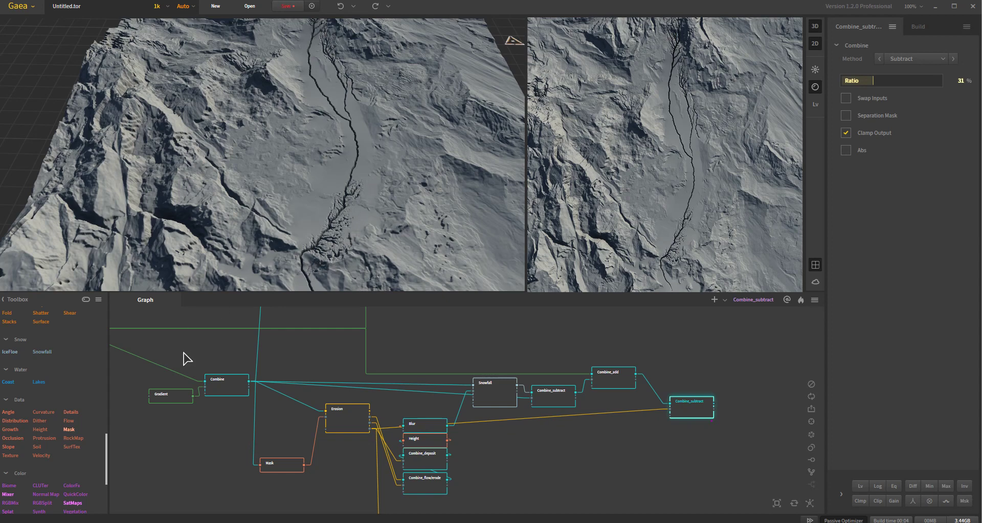
# - Add an Aperture node and a Blur node to the graph in the free space below the final Combine_subtract node
pyautogui.scroll(5, 61, 396)
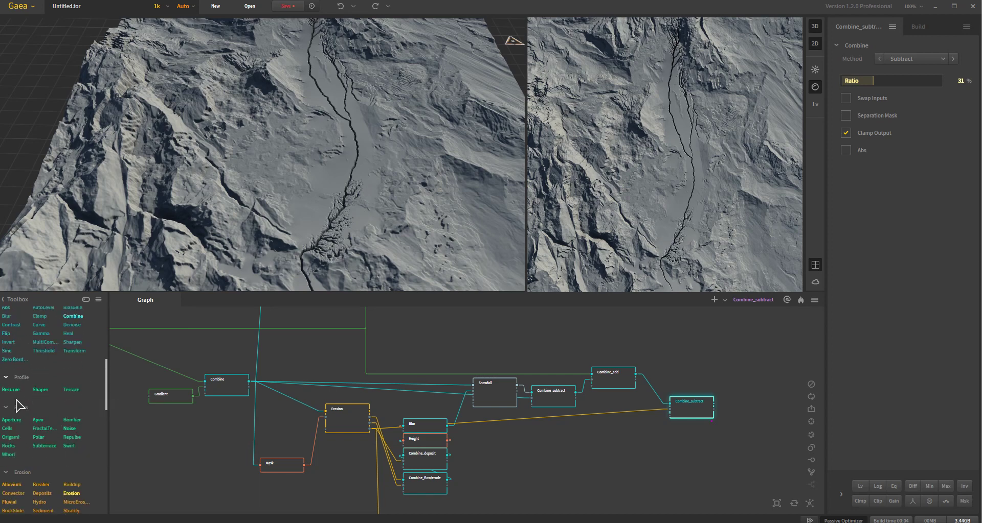
pyautogui.scroll(3, 38, 430)
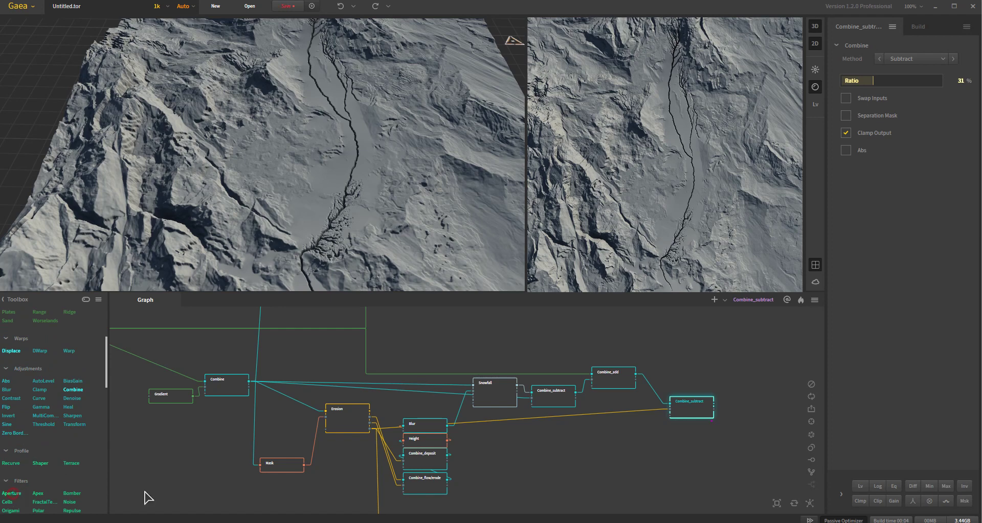
pyautogui.moveTo(148, 498); pyautogui.dragTo(575, 459)
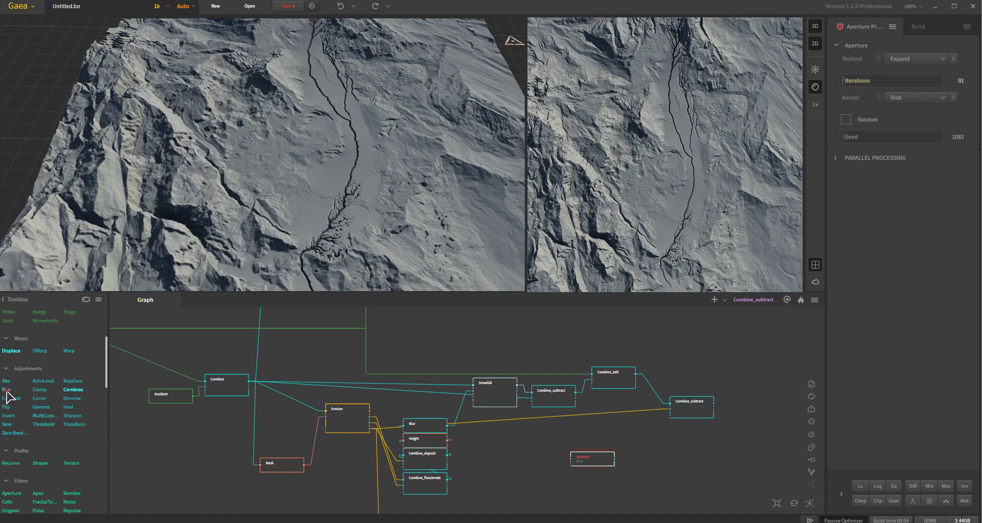
pyautogui.moveTo(6, 396); pyautogui.dragTo(497, 463)
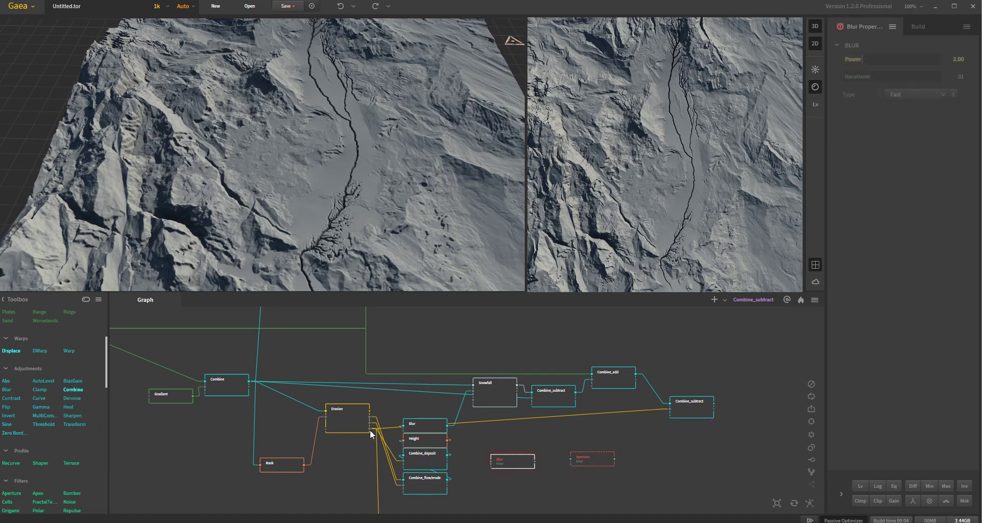
# - Route the Erosion node's last output through the new Blur, with Power 0.32, and the Aperture into the final Combine_subtract
pyautogui.moveTo(370, 433); pyautogui.dragTo(493, 462)
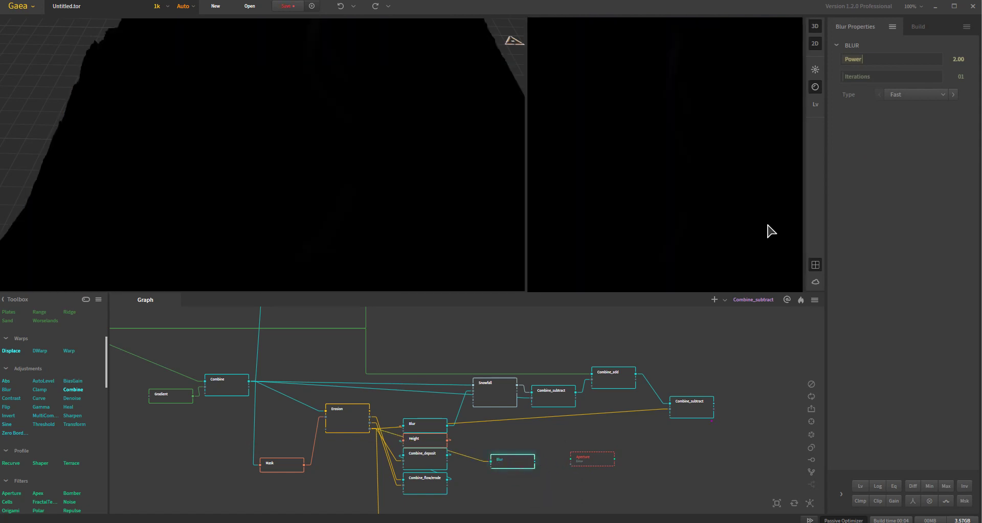
pyautogui.moveTo(847, 60); pyautogui.dragTo(845, 60)
pyautogui.moveTo(535, 461); pyautogui.dragTo(571, 459)
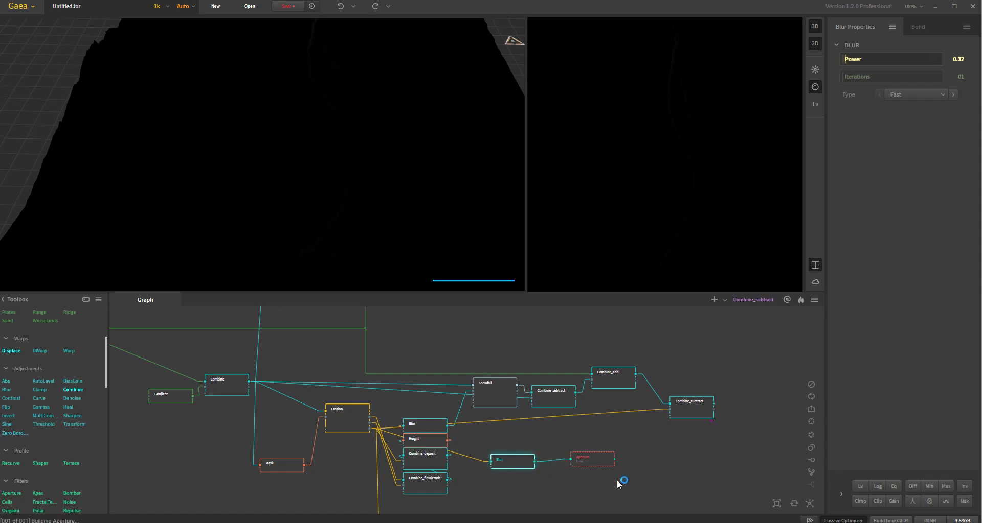
pyautogui.moveTo(614, 458); pyautogui.dragTo(672, 409)
pyautogui.click(691, 404)
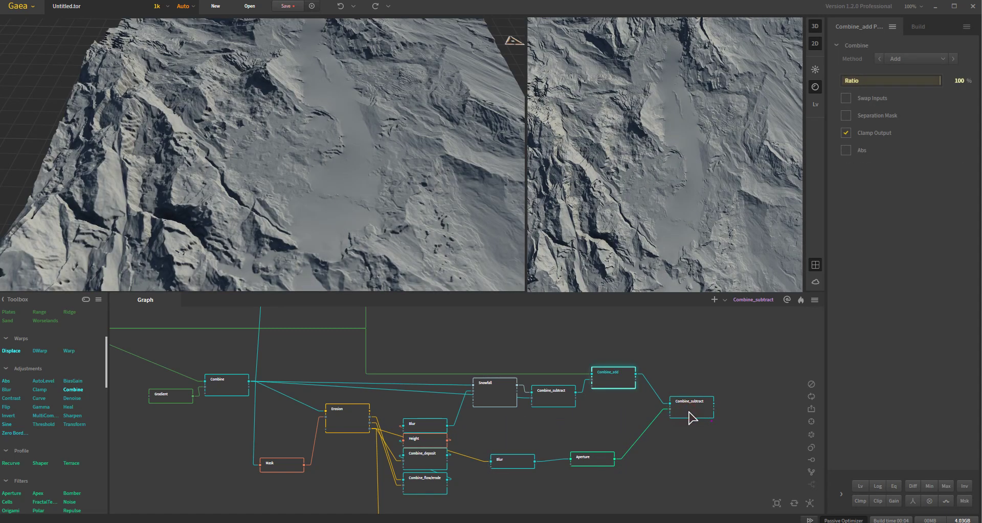
# - Compare the previews of the new Blur and Aperture nodes with the final Combine_subtract terrain
pyautogui.click(586, 463)
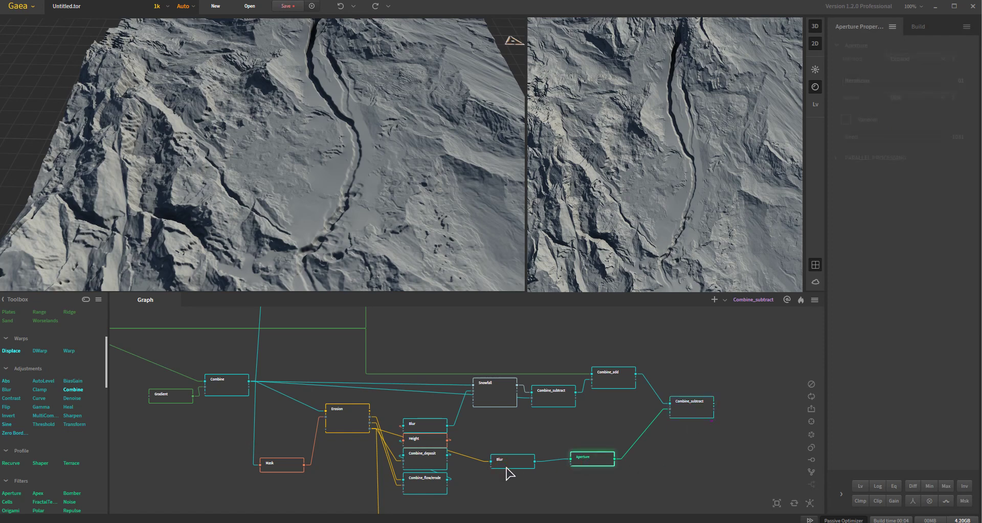
pyautogui.click(506, 467)
pyautogui.click(595, 461)
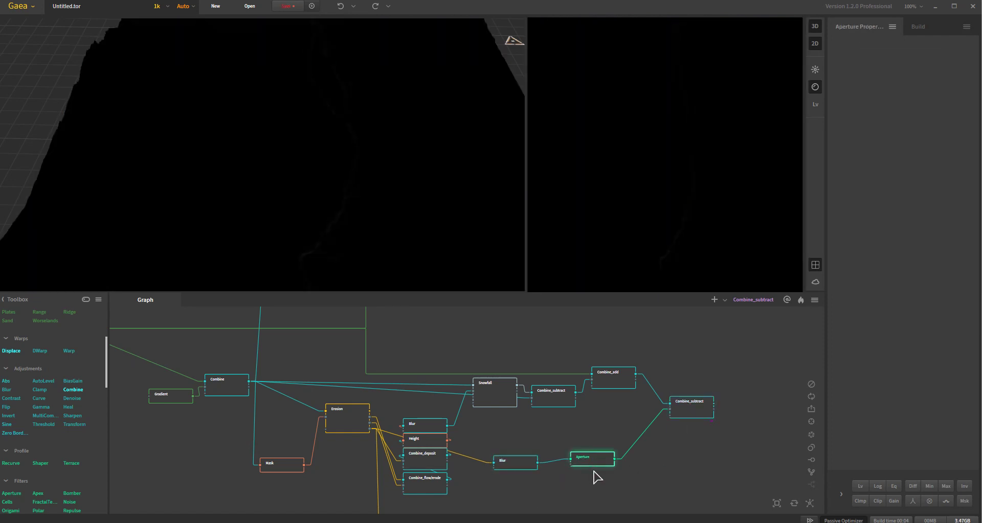
pyautogui.click(690, 411)
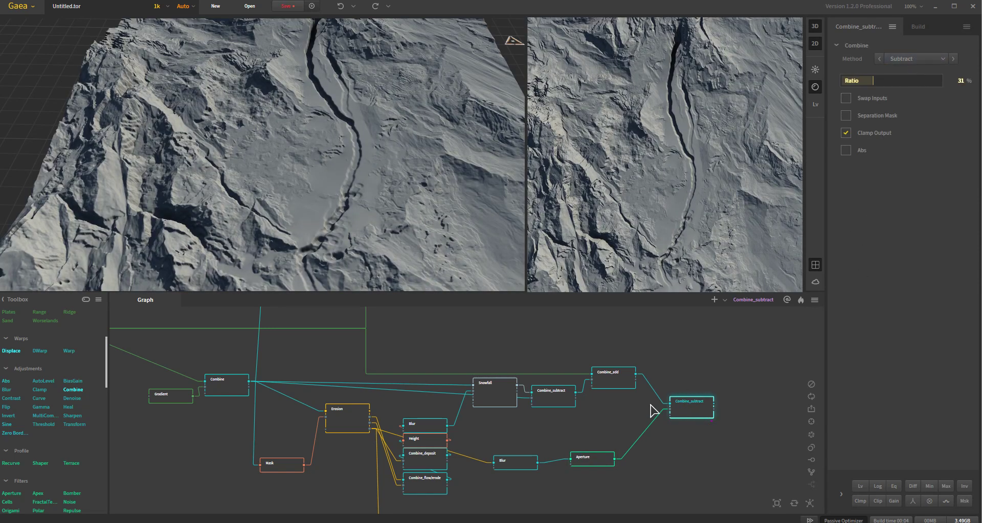
# - Set the Aperture node's method to Contract and preview its effect on the final Combine_subtract terrain
pyautogui.click(589, 458)
pyautogui.click(913, 60)
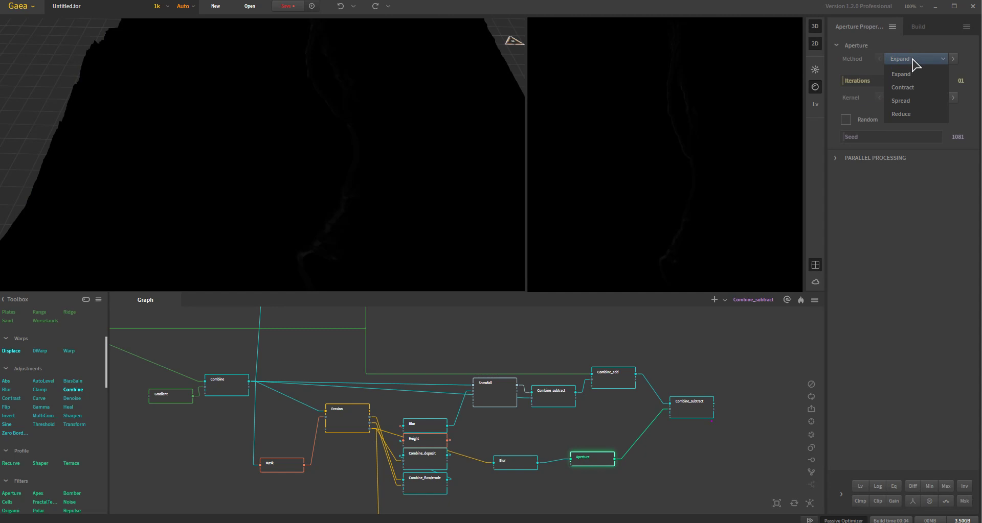
pyautogui.click(916, 88)
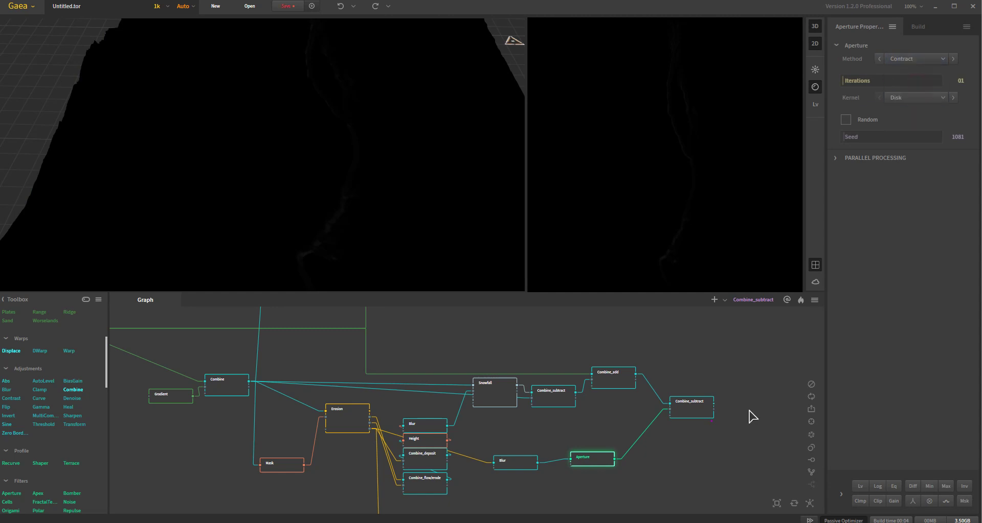
pyautogui.click(695, 421)
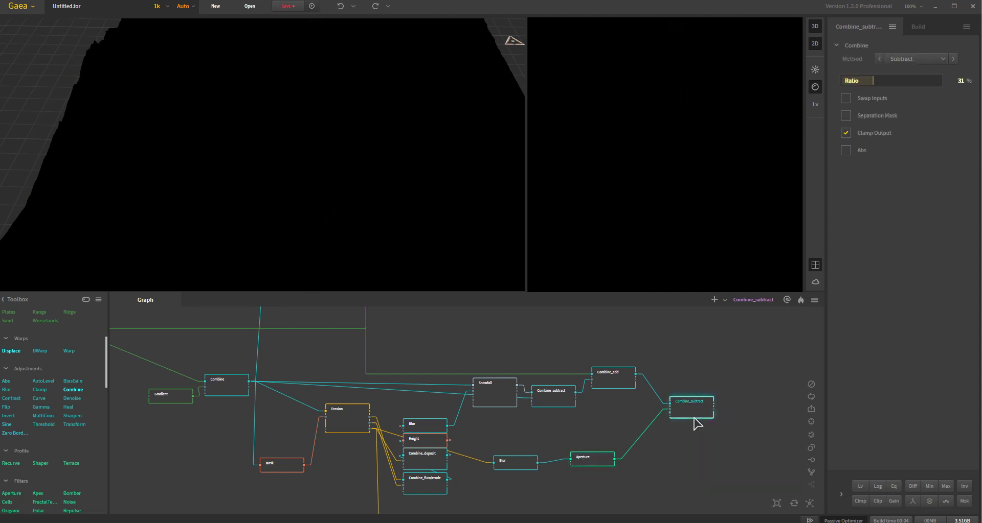
pyautogui.click(586, 463)
pyautogui.click(700, 409)
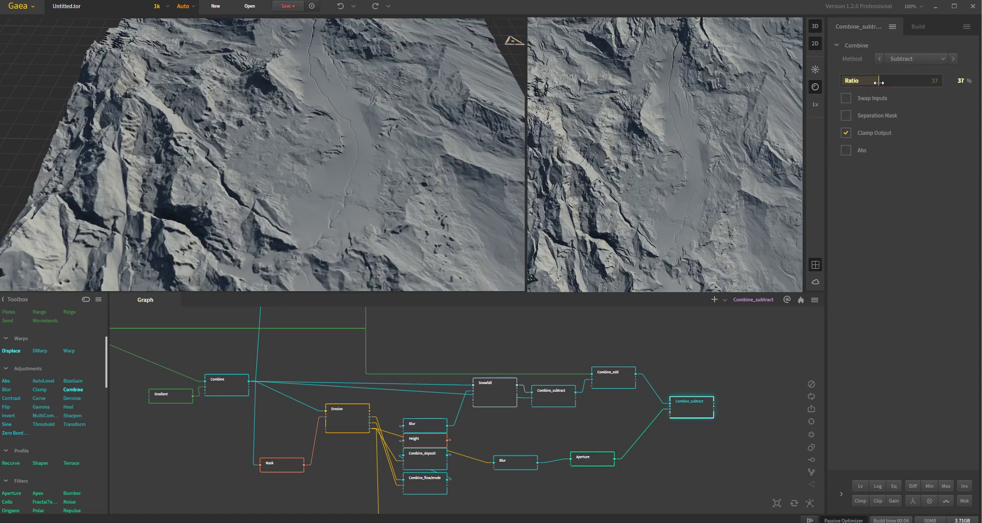
# - Set the final Combine_subtract node's ratio to 54% and inspect the thin channels from several angles
pyautogui.moveTo(882, 82); pyautogui.dragTo(894, 81)
pyautogui.moveTo(372, 199); pyautogui.dragTo(258, 218)
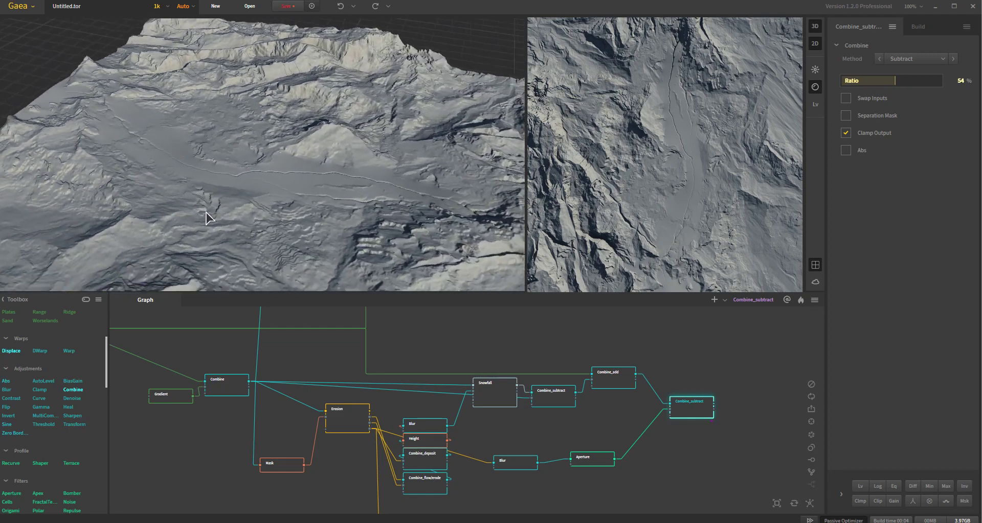
pyautogui.moveTo(206, 211); pyautogui.dragTo(373, 204)
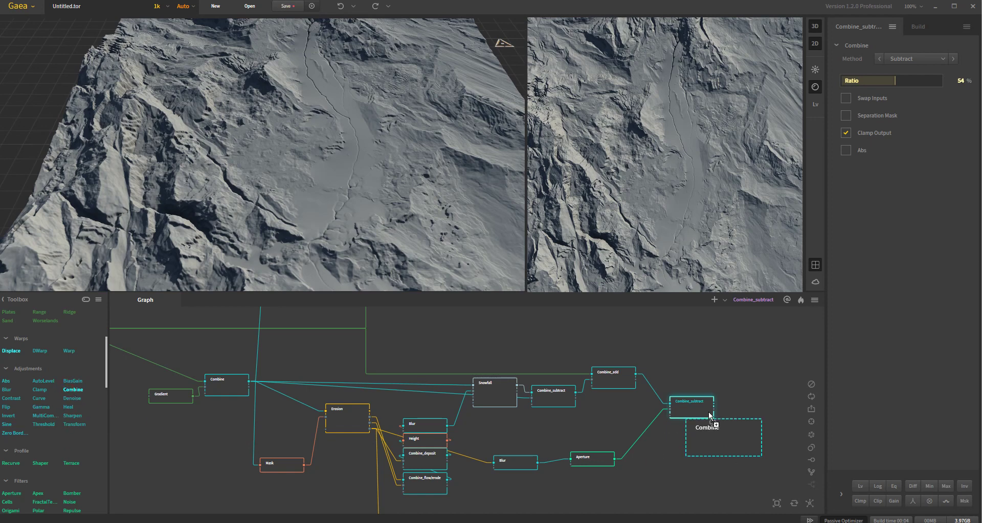
# - Add a Combine node after Combine_subtract, feed Erosion's Wear output into its second input, and set its method to Subtract
pyautogui.press('c')
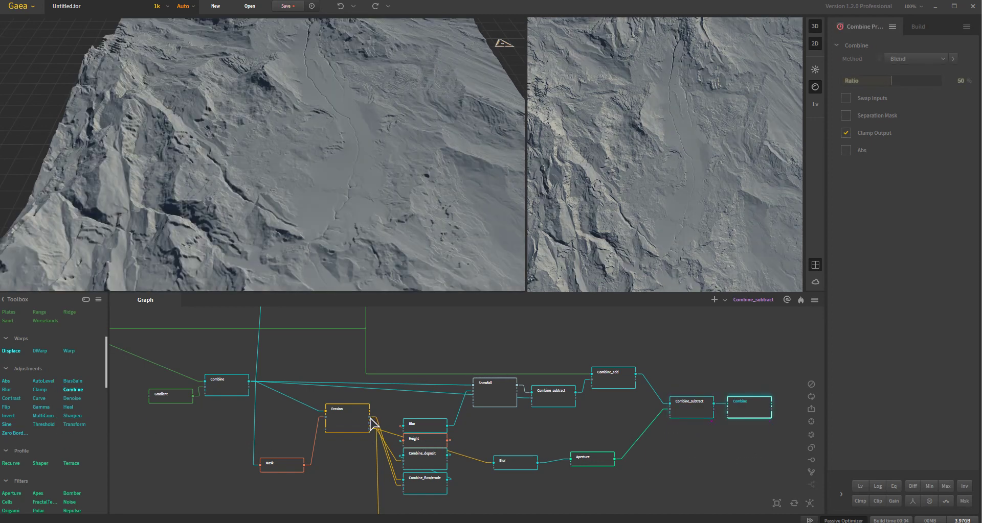
pyautogui.moveTo(369, 417); pyautogui.dragTo(737, 415)
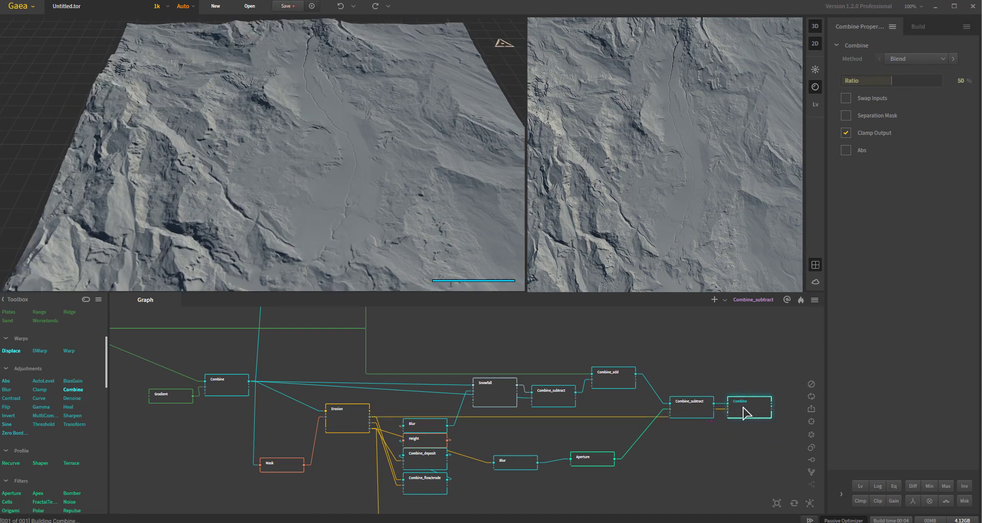
pyautogui.click(921, 62)
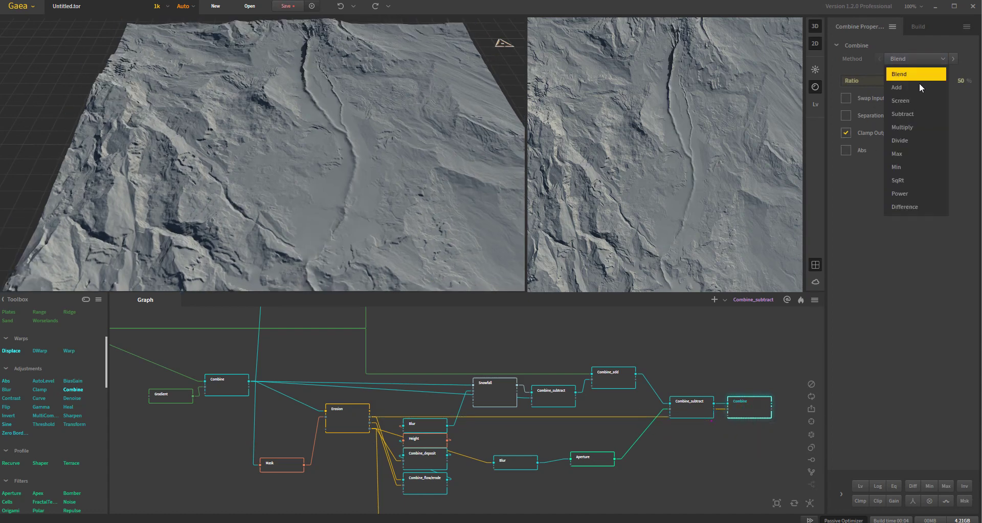
pyautogui.click(923, 114)
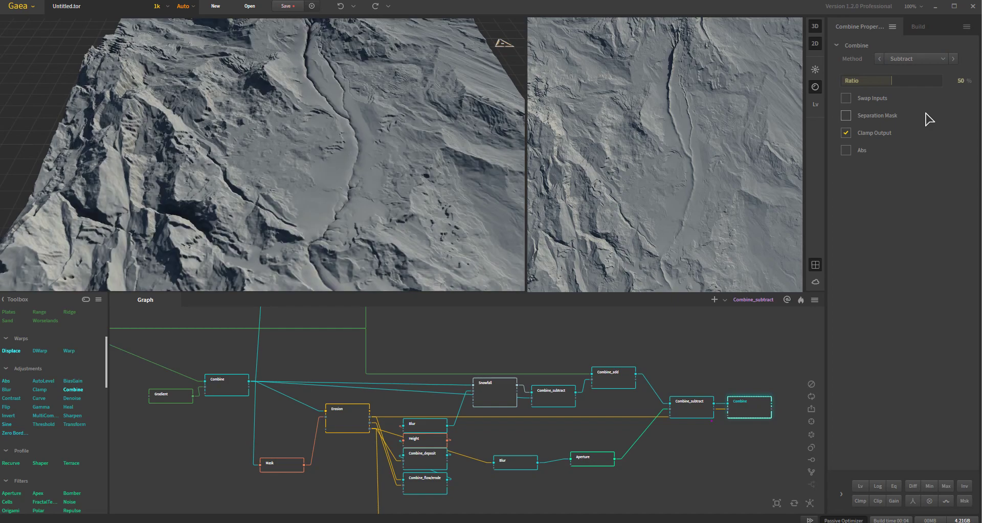
pyautogui.moveTo(376, 217)
pyautogui.mouseDown()
pyautogui.moveTo(322, 225)
pyautogui.moveTo(306, 207)
pyautogui.moveTo(387, 225)
pyautogui.mouseUp()
pyautogui.scroll(5, 379, 231)
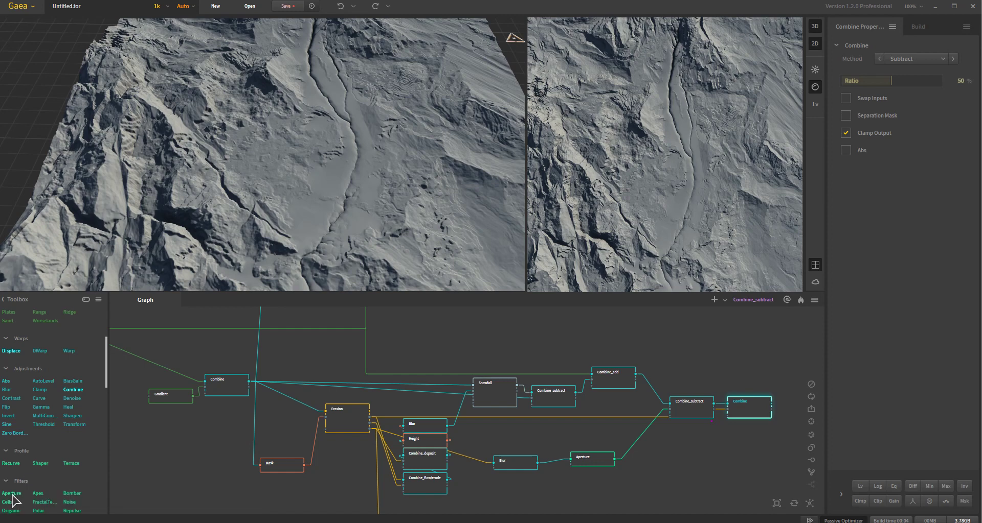
# - Insert a second Aperture node using the Contract method between Erosion's Wear output and the last Combine, and preview that Combine
pyautogui.moveTo(11, 499); pyautogui.dragTo(659, 450)
pyautogui.click(915, 60)
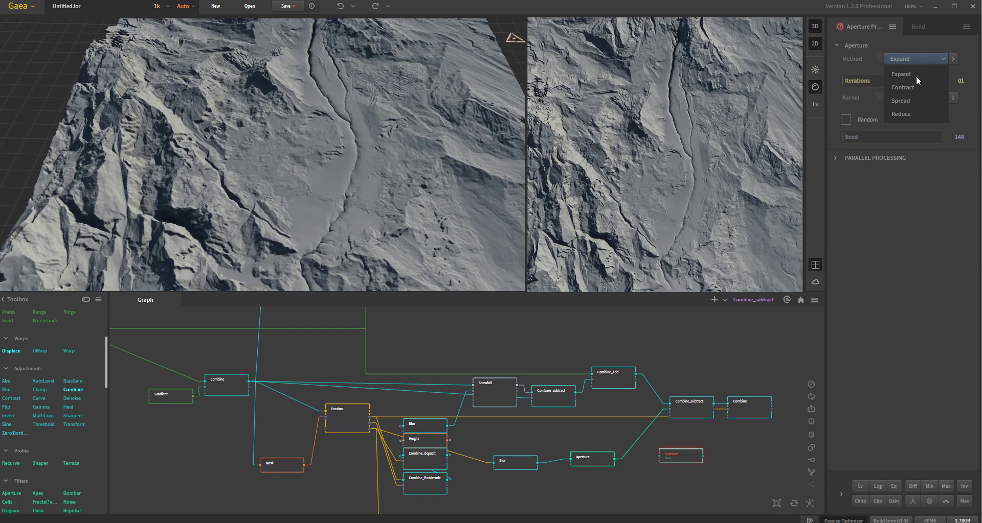
pyautogui.click(915, 82)
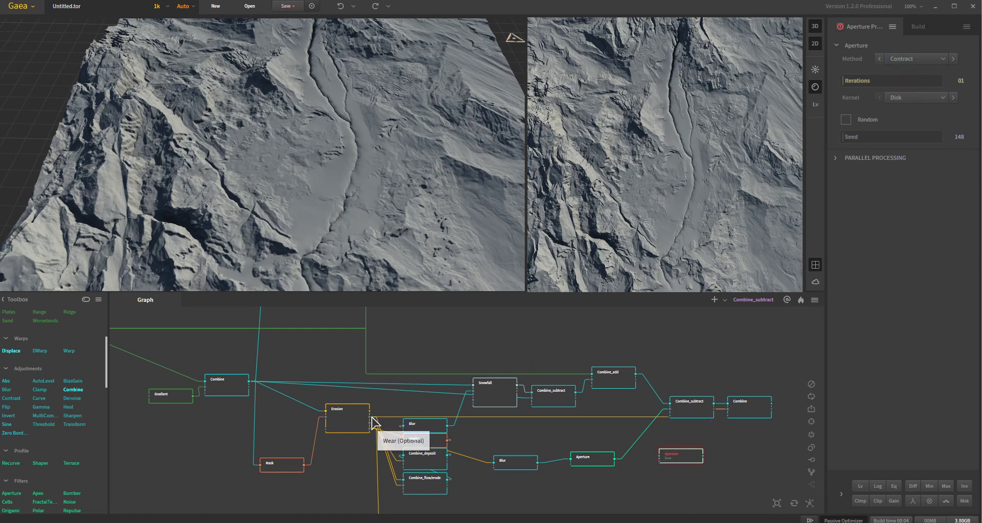
pyautogui.moveTo(368, 418); pyautogui.dragTo(730, 409)
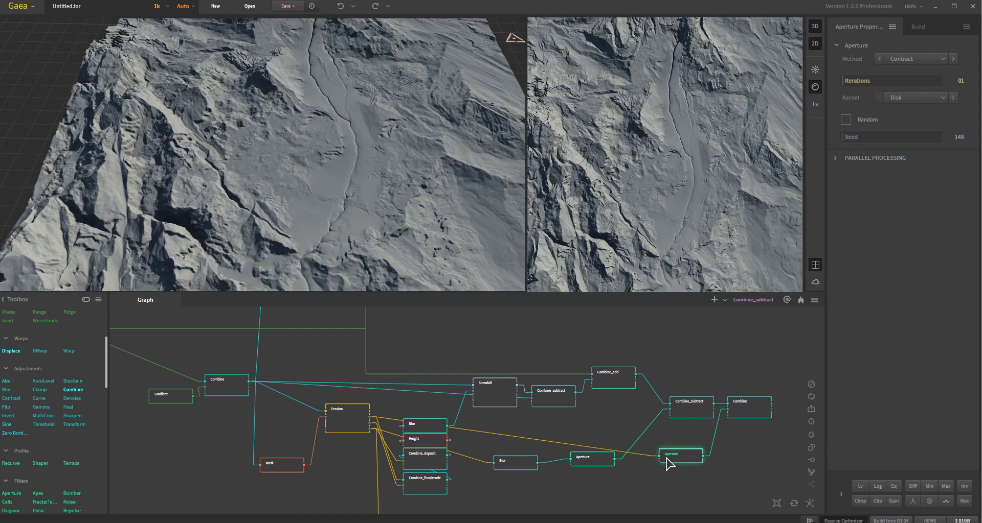
pyautogui.moveTo(685, 458); pyautogui.dragTo(664, 451)
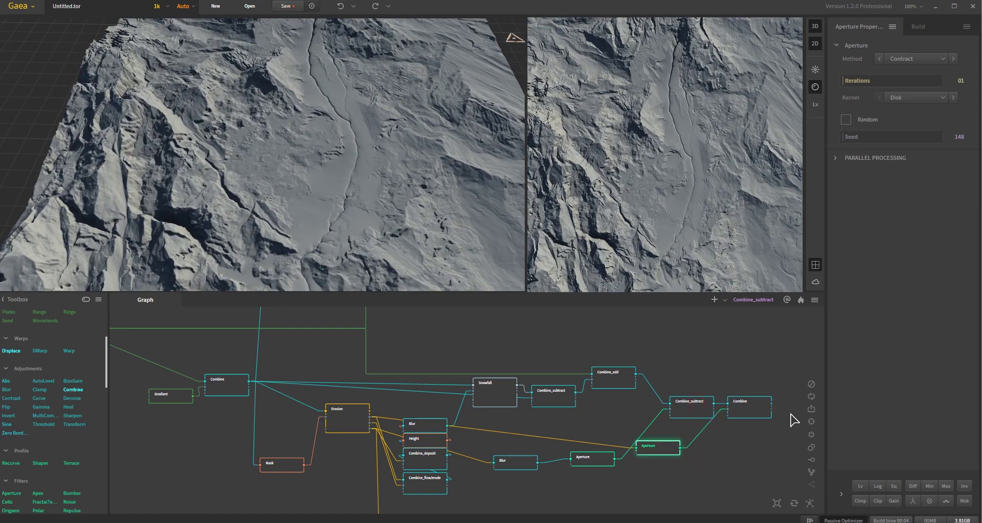
pyautogui.click(750, 411)
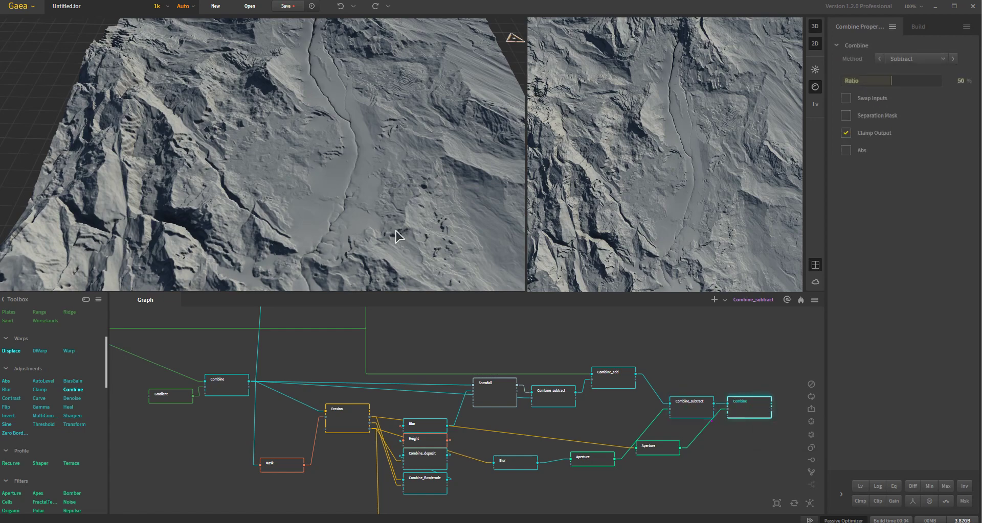
# - Preview the Blur and CLUTer nodes in Erosion's lowest output branch and inspect the channel colouring across the whole terrain
pyautogui.moveTo(366, 193); pyautogui.dragTo(378, 209)
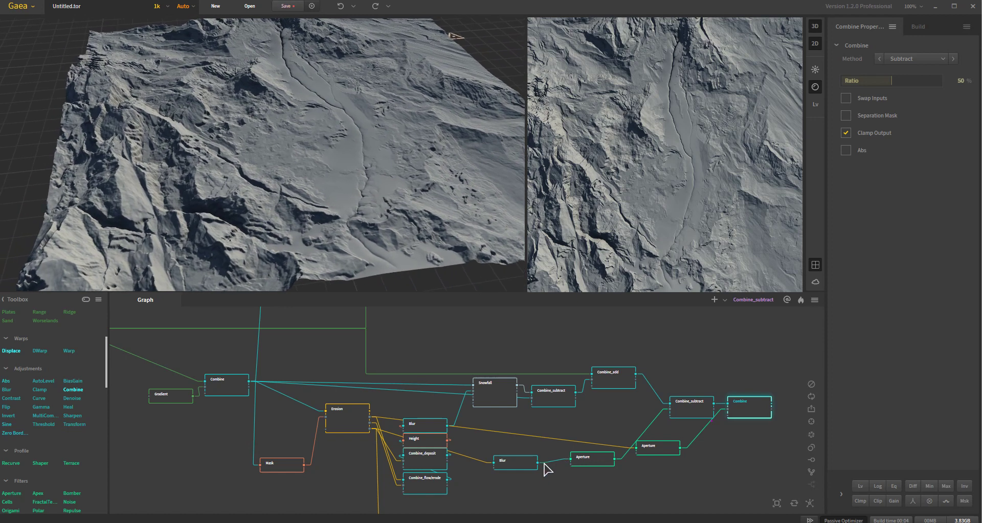
pyautogui.moveTo(539, 456); pyautogui.dragTo(556, 408, button='middle')
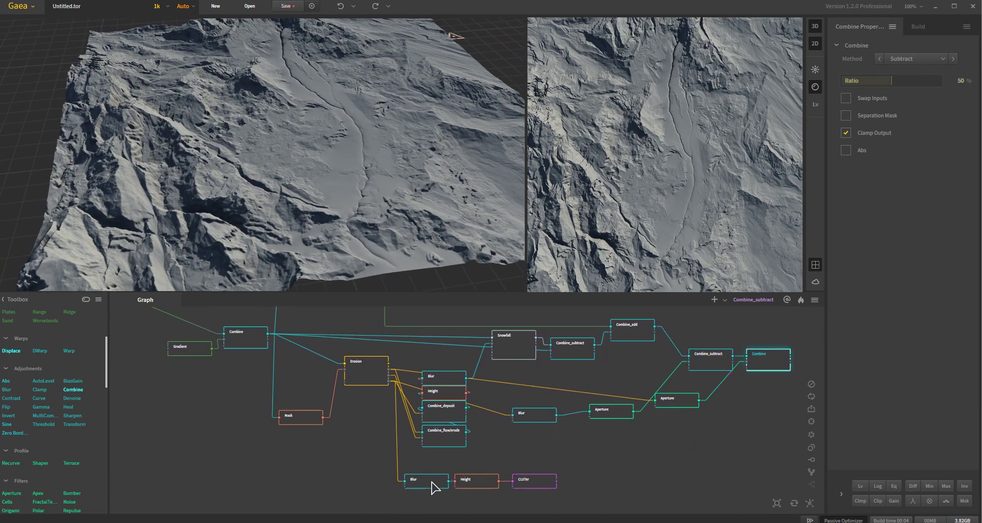
pyautogui.click(472, 486)
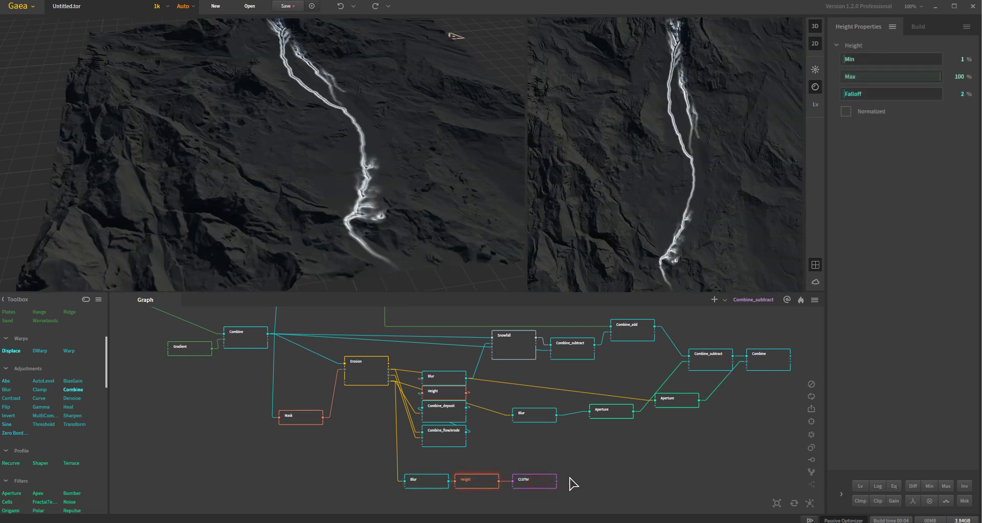
pyautogui.click(550, 481)
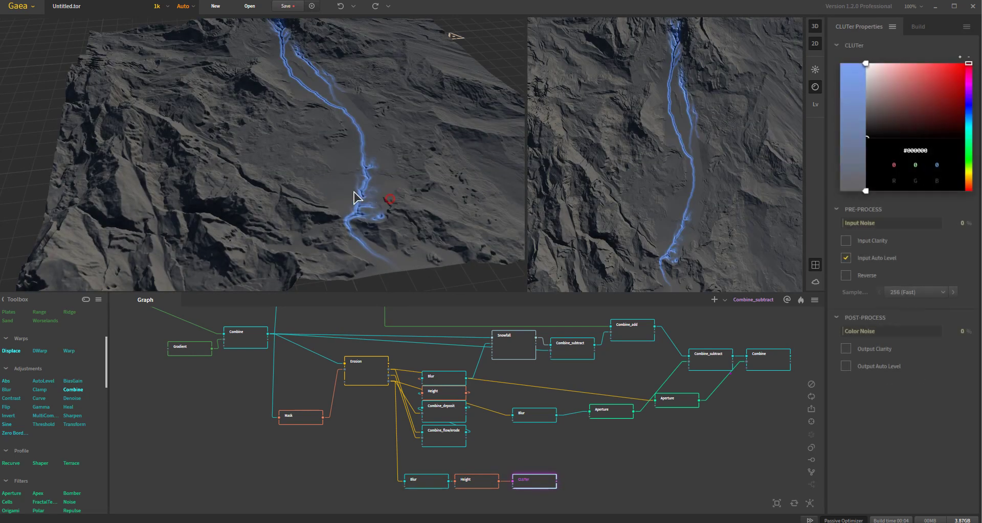
pyautogui.moveTo(354, 192); pyautogui.dragTo(247, 244)
pyautogui.scroll(-3, 348, 189)
pyautogui.scroll(-5, 618, 471)
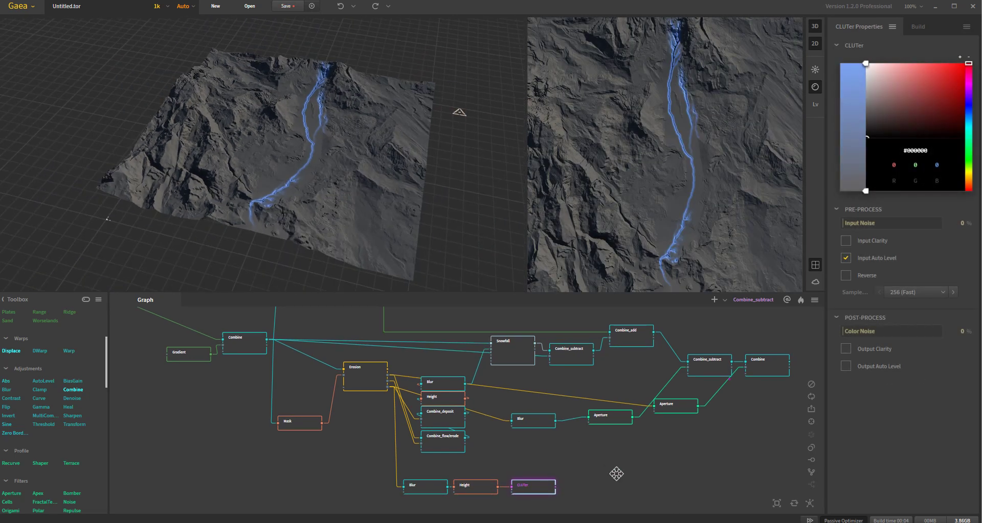
pyautogui.moveTo(565, 422); pyautogui.dragTo(586, 387)
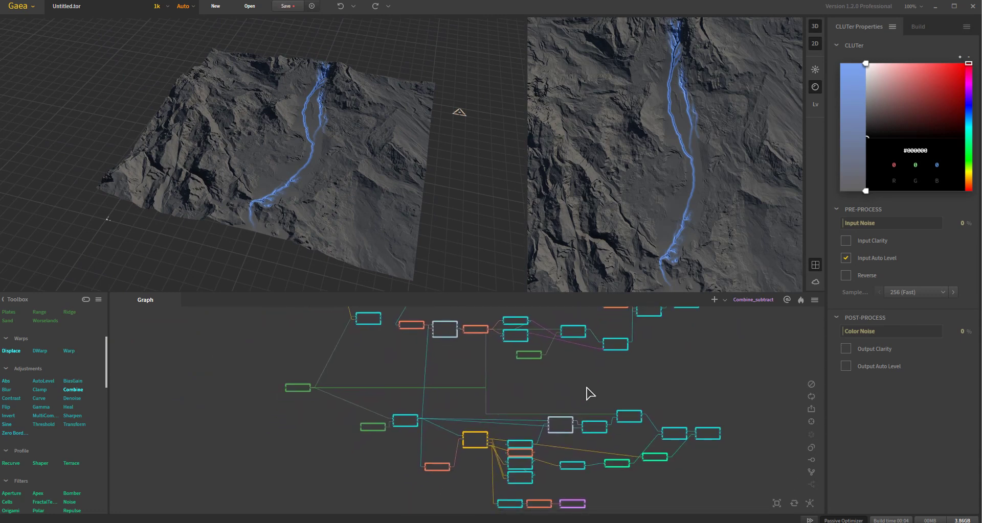
pyautogui.moveTo(590, 381); pyautogui.dragTo(571, 379, button='middle')
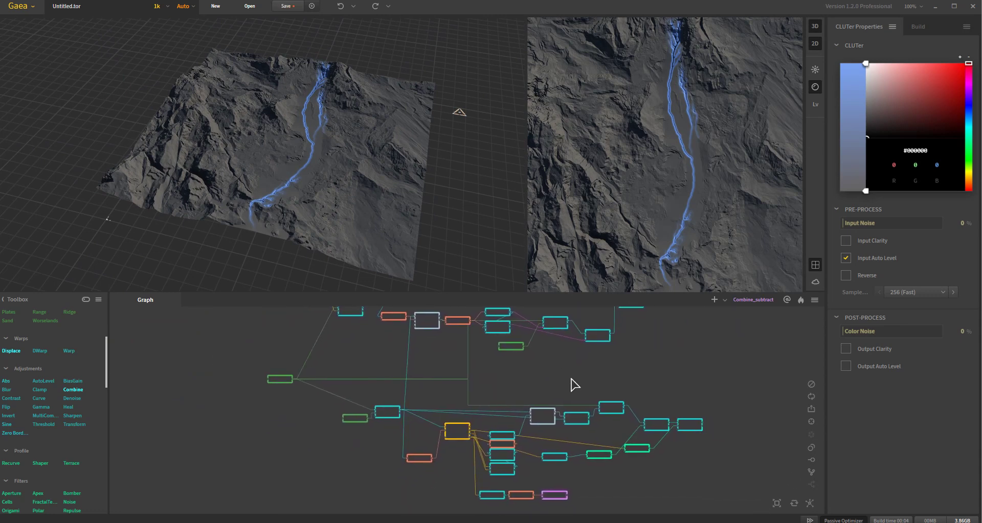